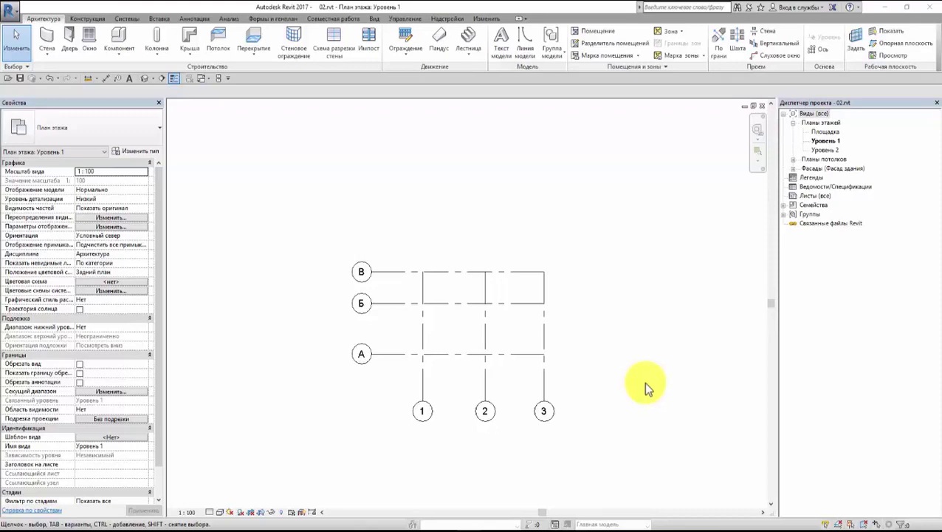
- Change the spacing from axis Б to grid axis В from 1550 to 4000 mm
left_click(400, 274)
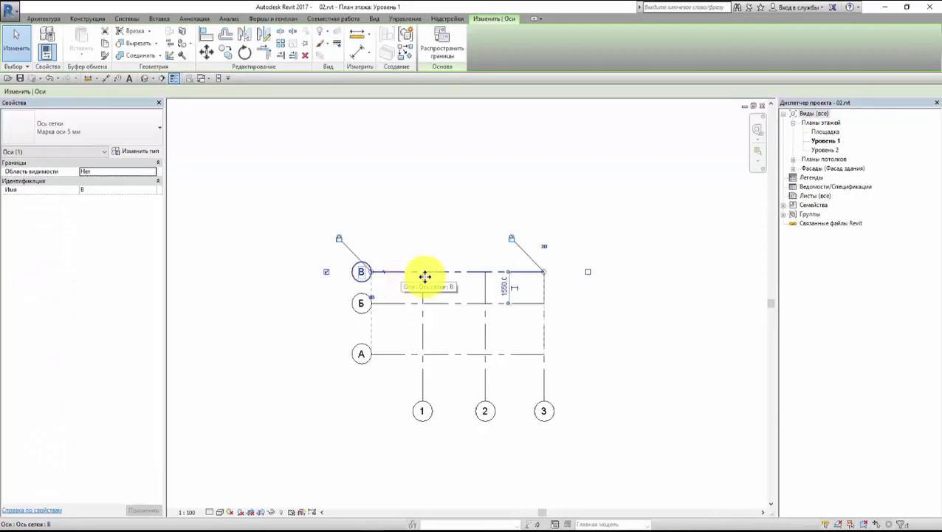
left_click(504, 288)
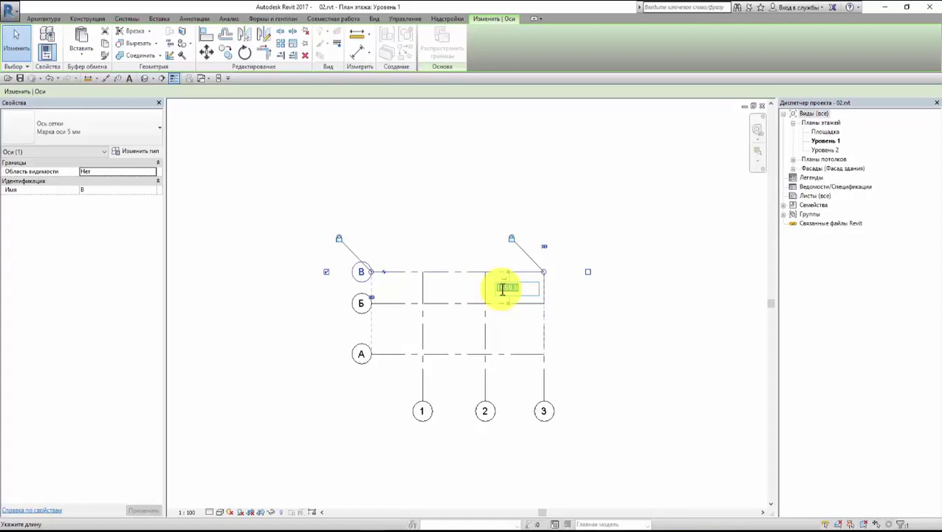
type("4000")
key("Return")
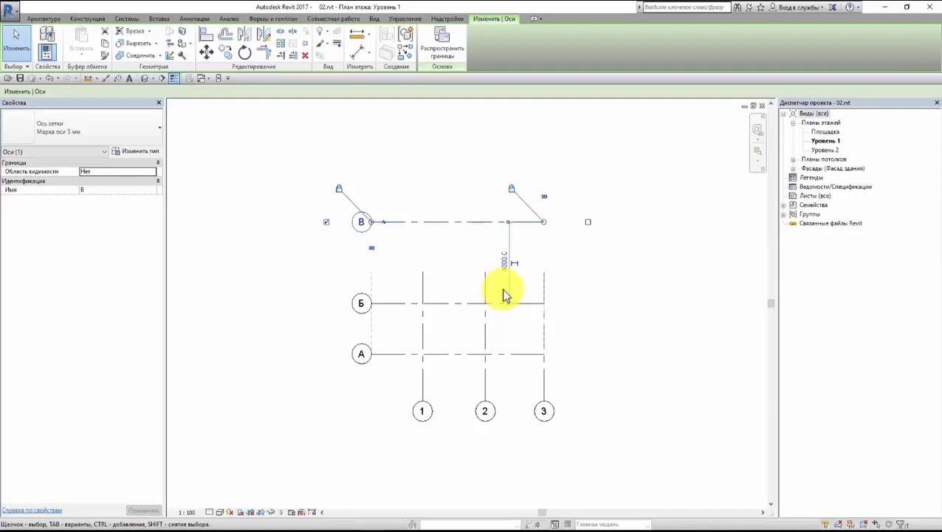
middle_click_drag(496, 253, 486, 295)
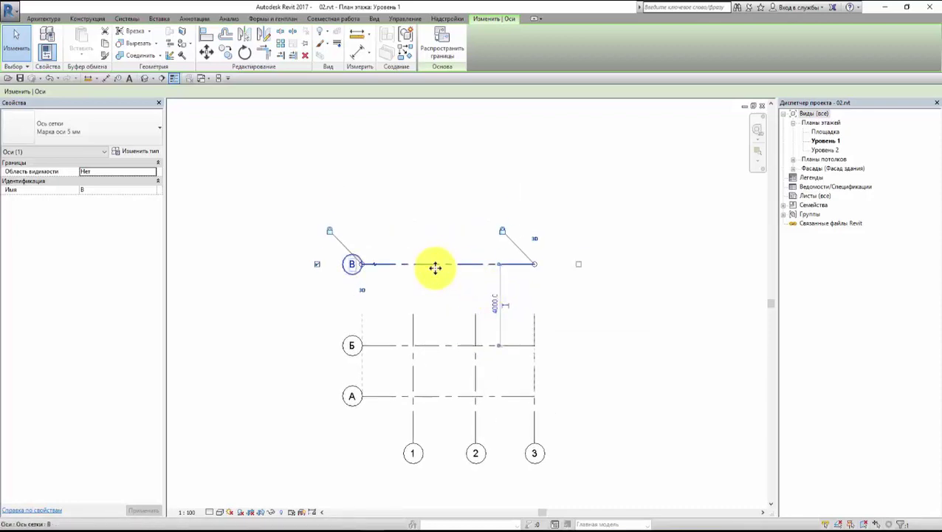
- Copy grid axis В 1550 mm upward to create a new horizontal axis
left_click(225, 51)
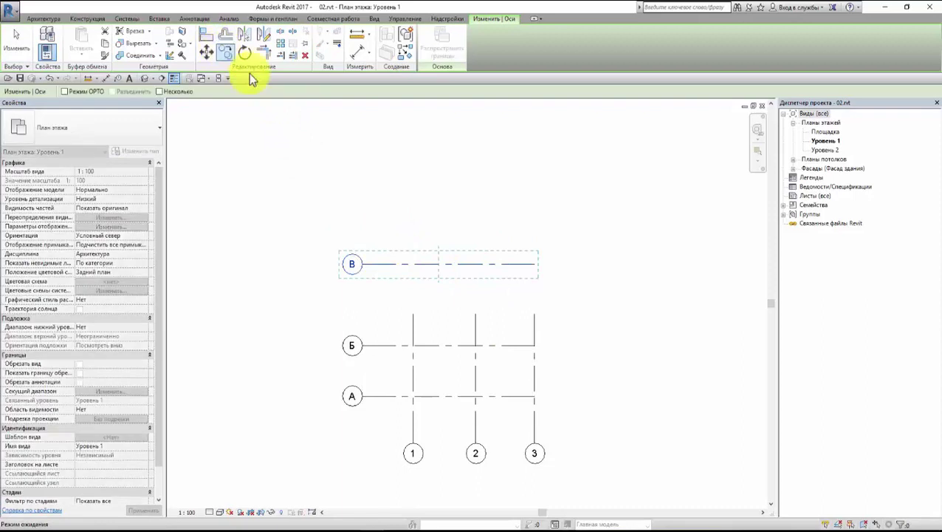
left_click(471, 265)
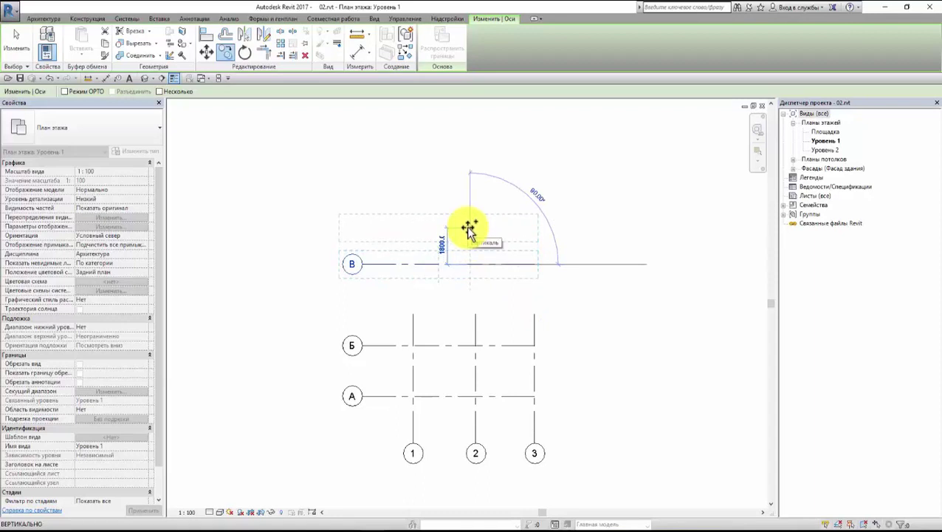
type("155")
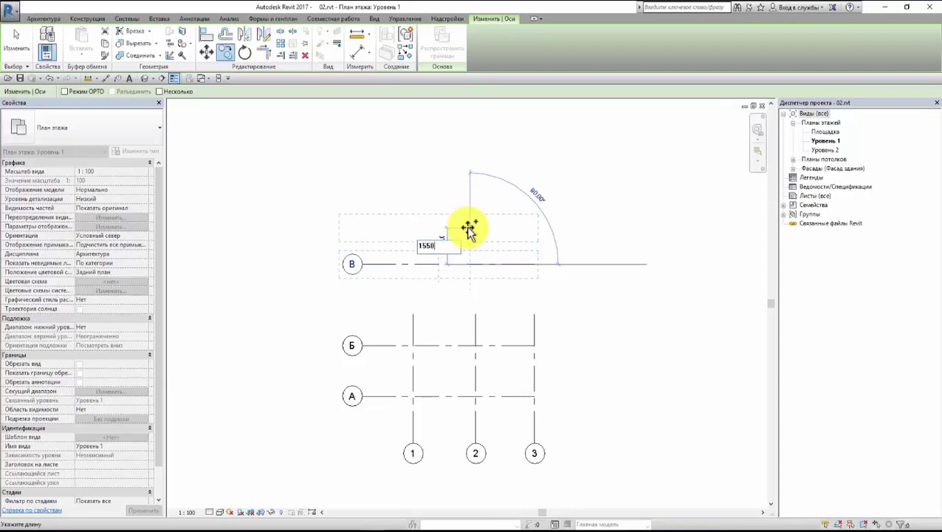
type("0")
key("Return")
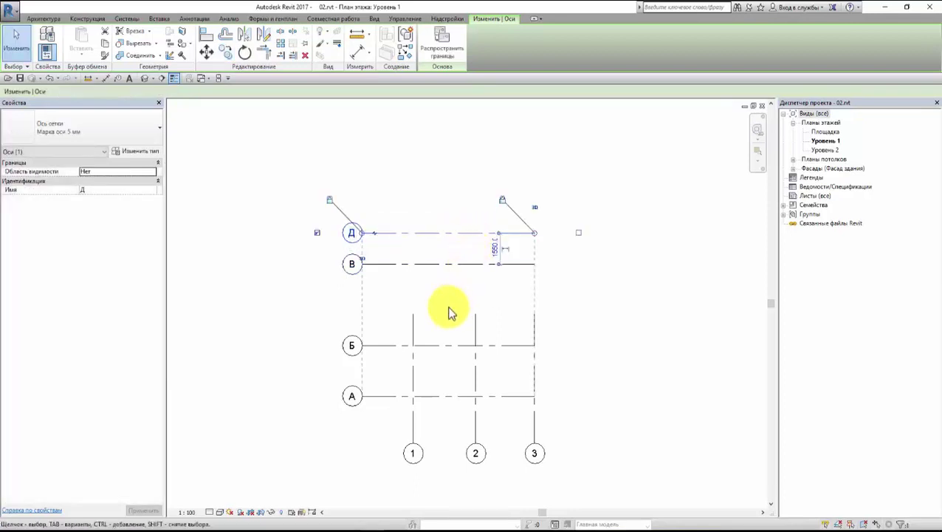
- Rename the copied axis from Д to Г and deselect the grid
scroll(354, 235, "up", 1)
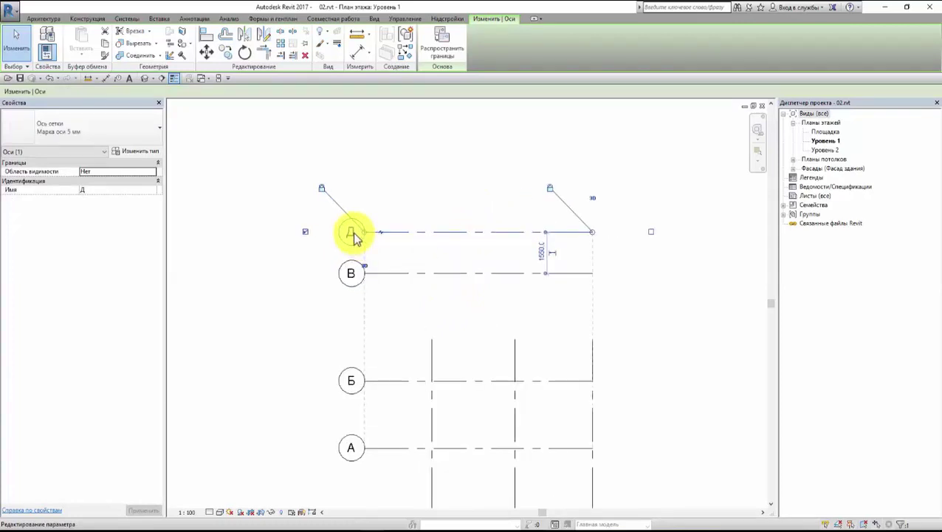
left_click(352, 235)
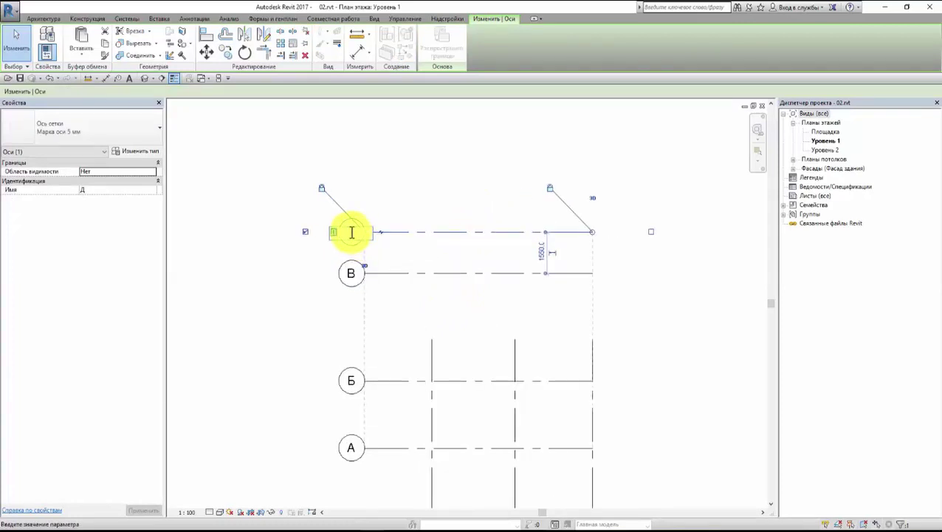
type("Г")
key("Return")
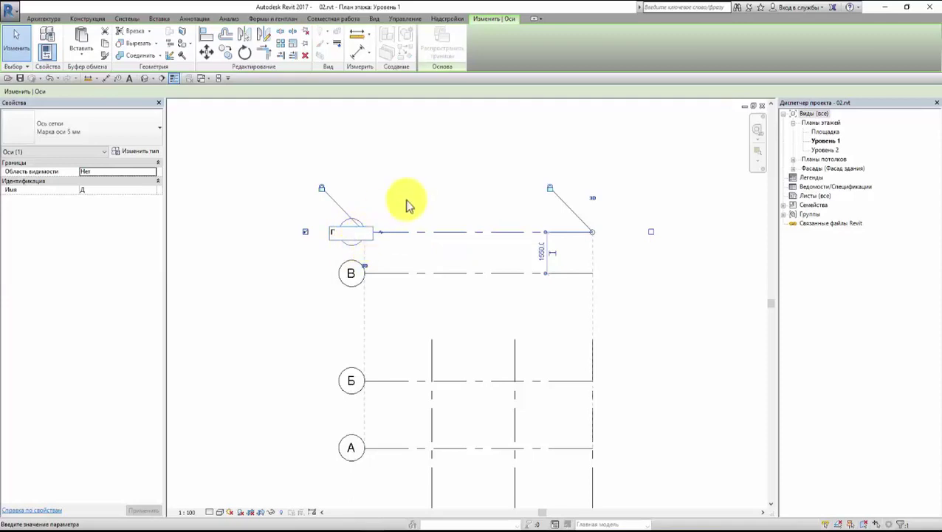
scroll(406, 313, "down", 1)
middle_click_drag(406, 313, 389, 294)
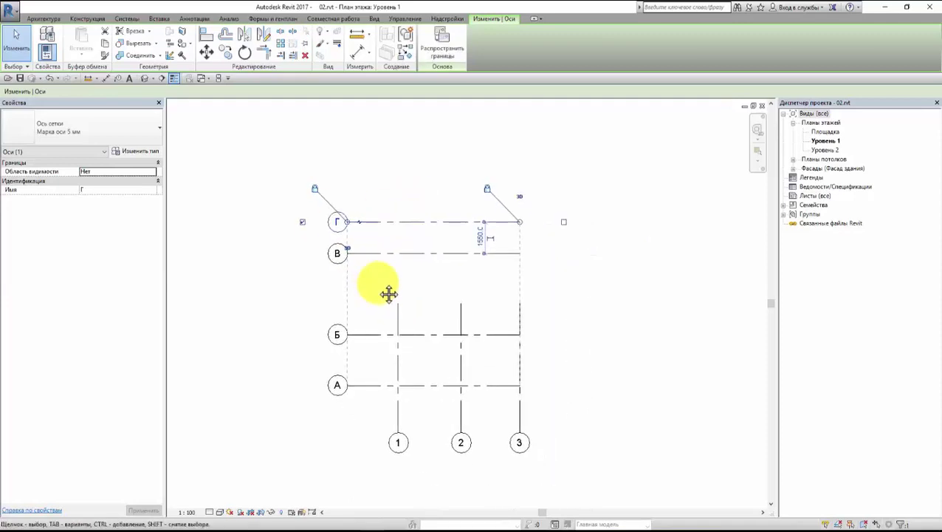
left_click(555, 312)
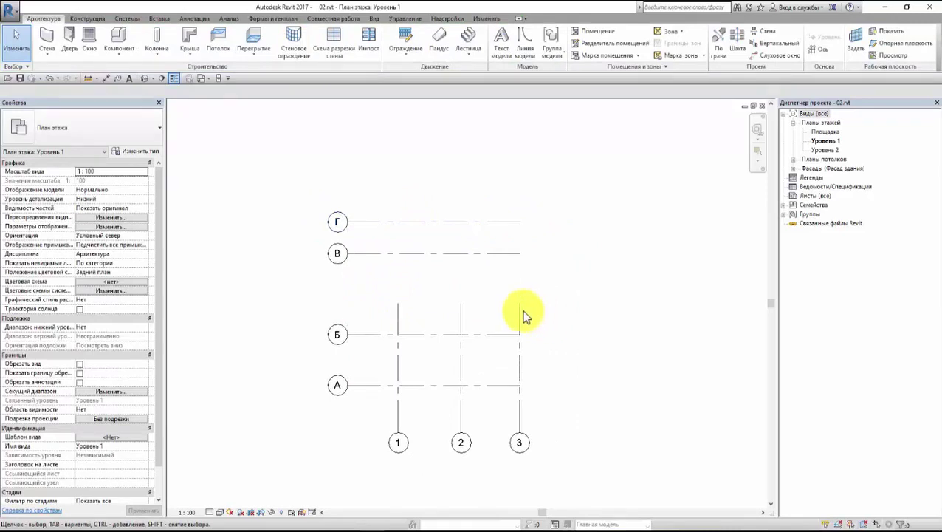
- Stretch the top ends of vertical axes 1–3 up to axis Г by dragging grid 3's end
left_click(519, 312)
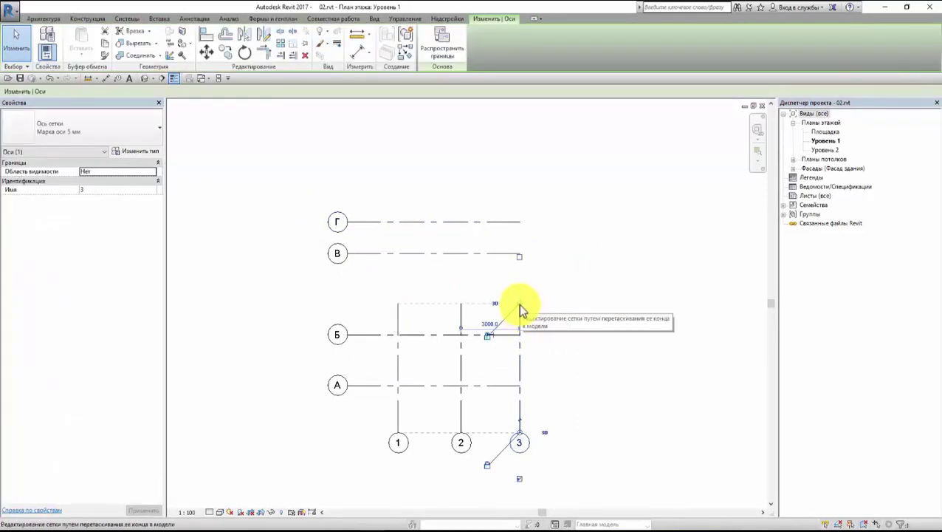
left_click_drag(518, 303, 519, 220)
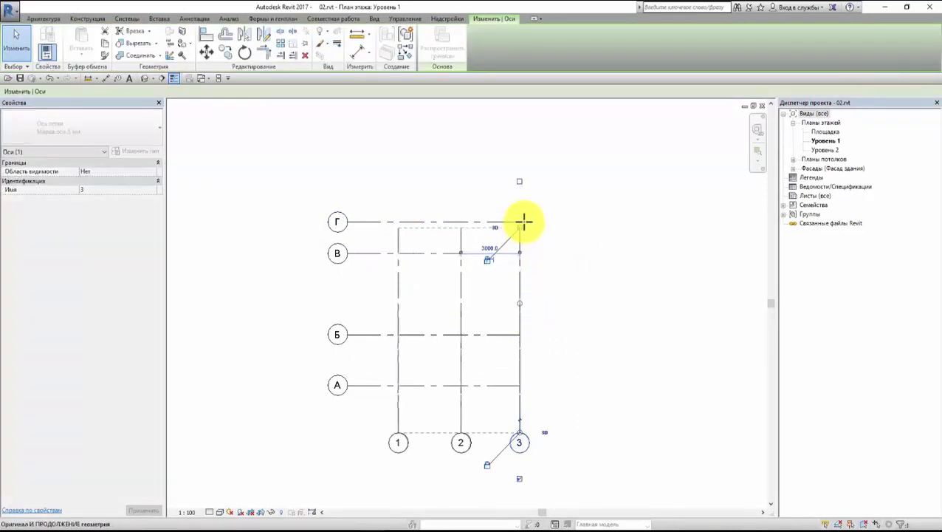
left_click(553, 245)
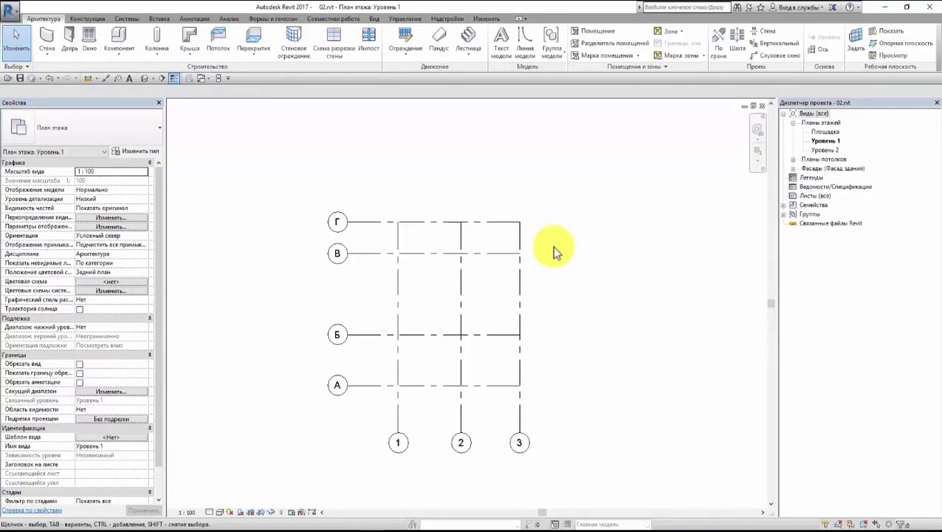
- Start the Wall tool and browse the wall types, keeping 03_Стена 710мм selected
left_click(46, 39)
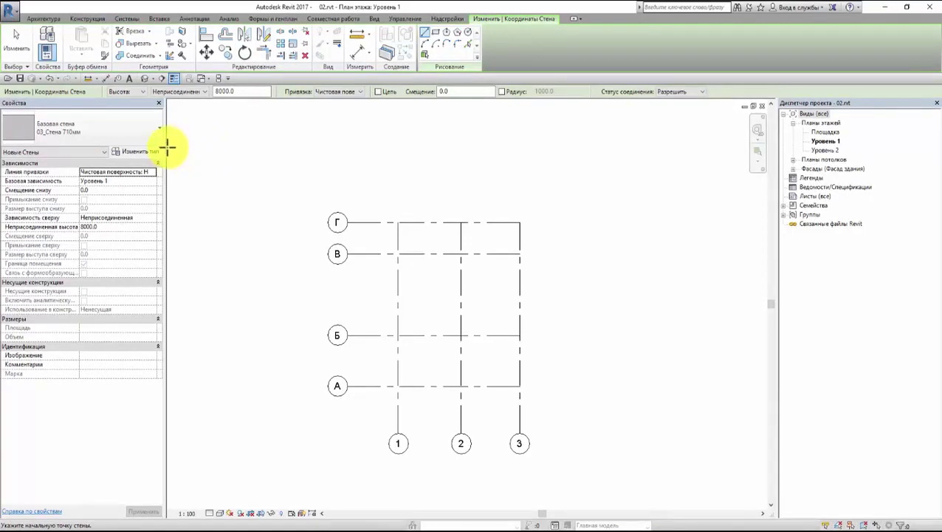
left_click(139, 129)
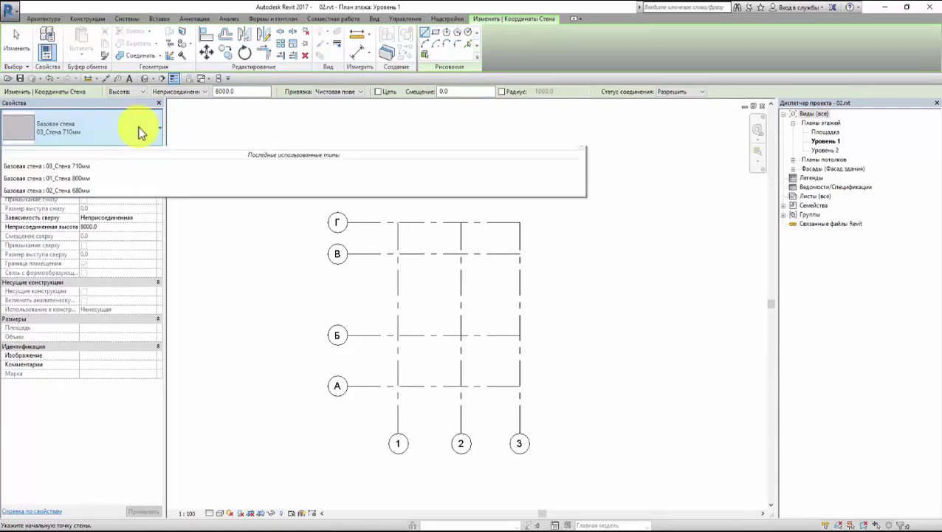
scroll(126, 233, "down", 2)
scroll(127, 234, "down", 2)
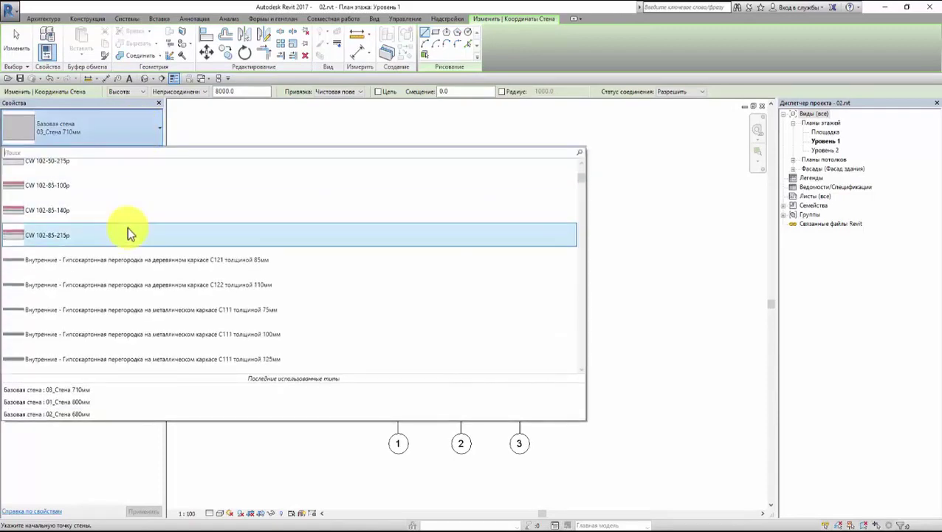
scroll(126, 233, "down", 2)
scroll(126, 233, "down", 2)
scroll(126, 233, "down", 2)
scroll(126, 234, "down", 2)
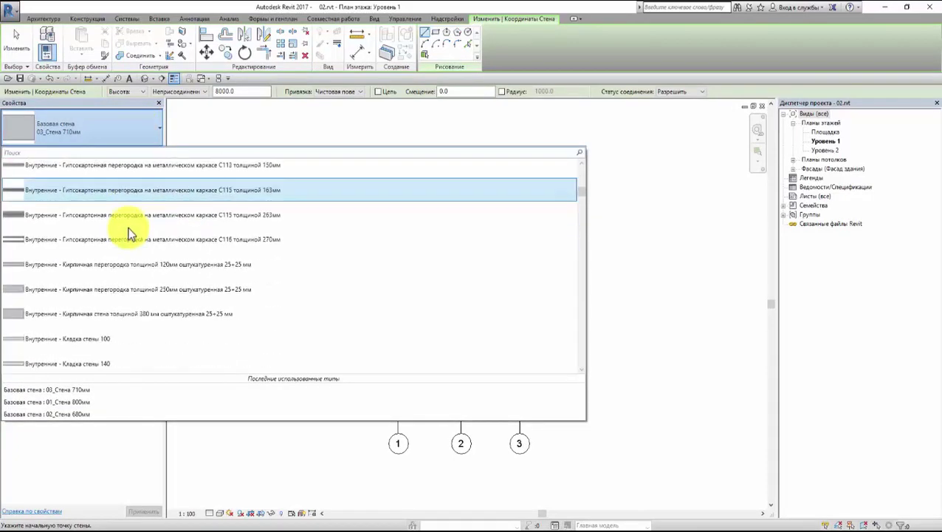
scroll(127, 234, "down", 2)
scroll(128, 233, "down", 2)
scroll(127, 234, "down", 1)
scroll(128, 234, "down", 2)
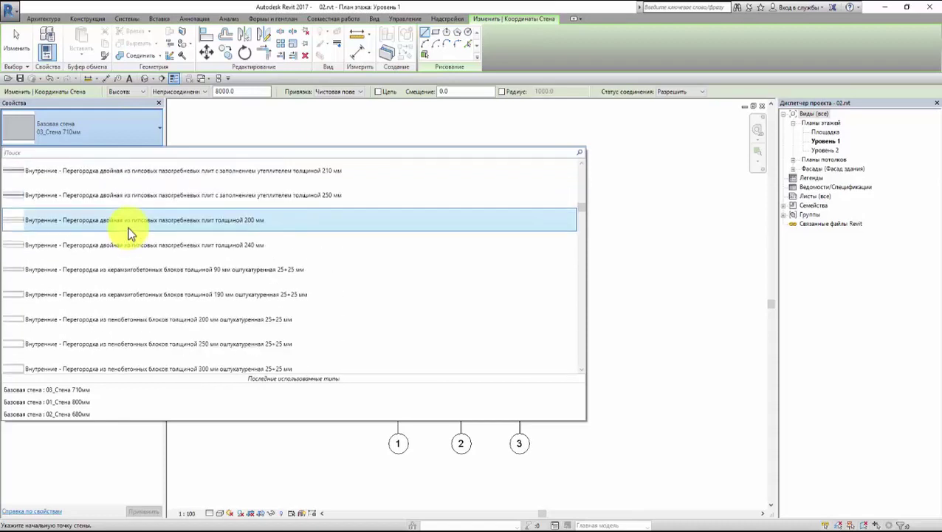
scroll(128, 233, "up", 4)
scroll(127, 233, "up", 2)
scroll(128, 233, "up", 2)
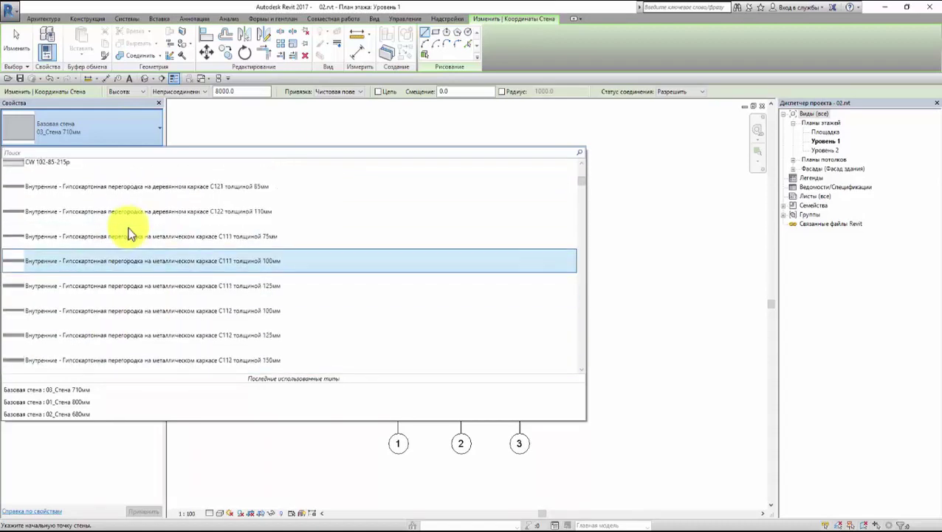
scroll(127, 233, "up", 2)
left_click(127, 135)
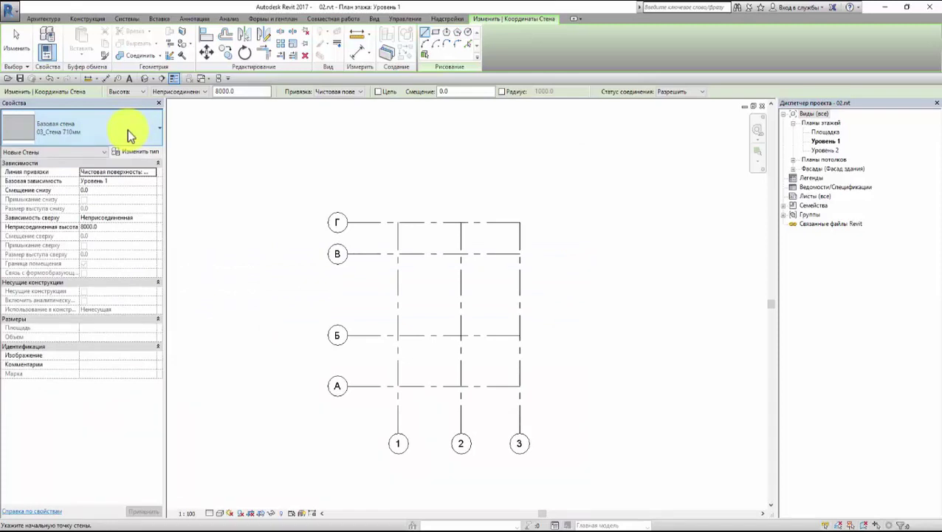
- Duplicate the 03_Стена 710мм wall type as a new type named ОБ_Тип_400мм
left_click(135, 153)
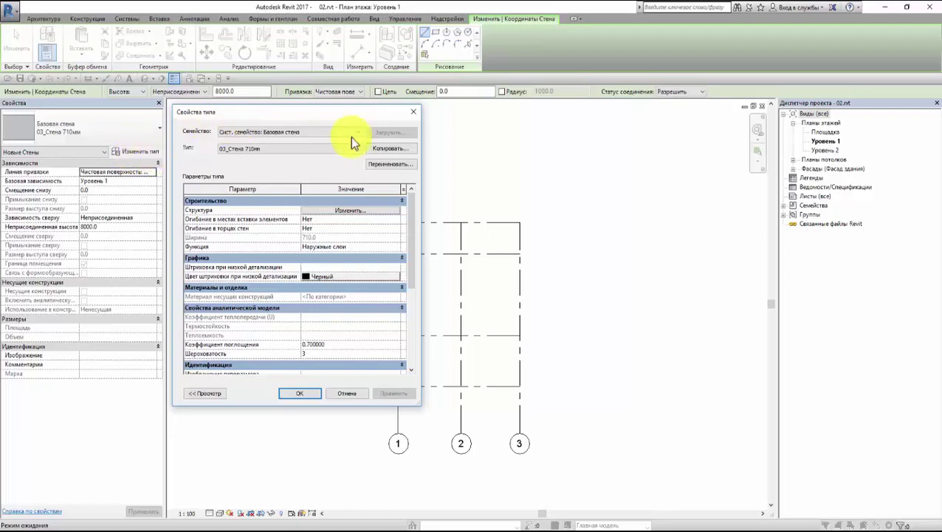
left_click(389, 153)
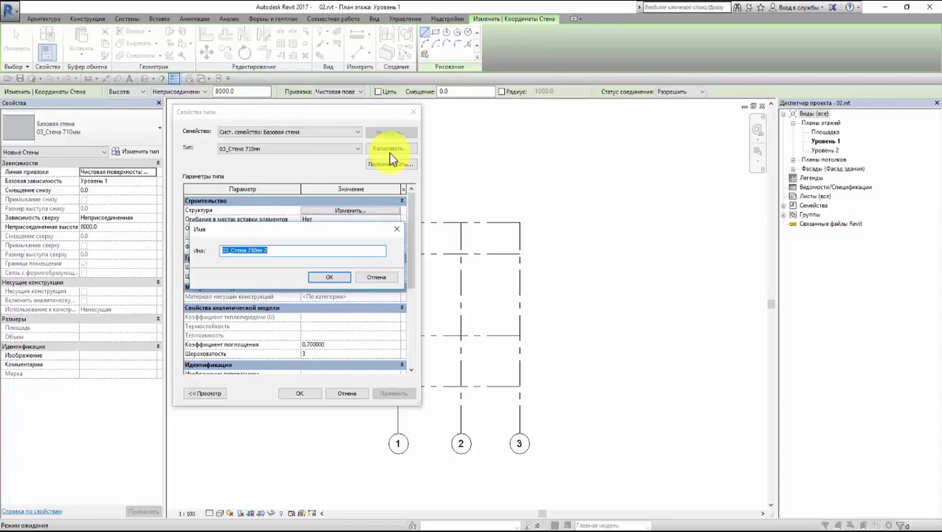
type("06")
type("_Т")
type("ип")
type("_")
type("400")
type("мм")
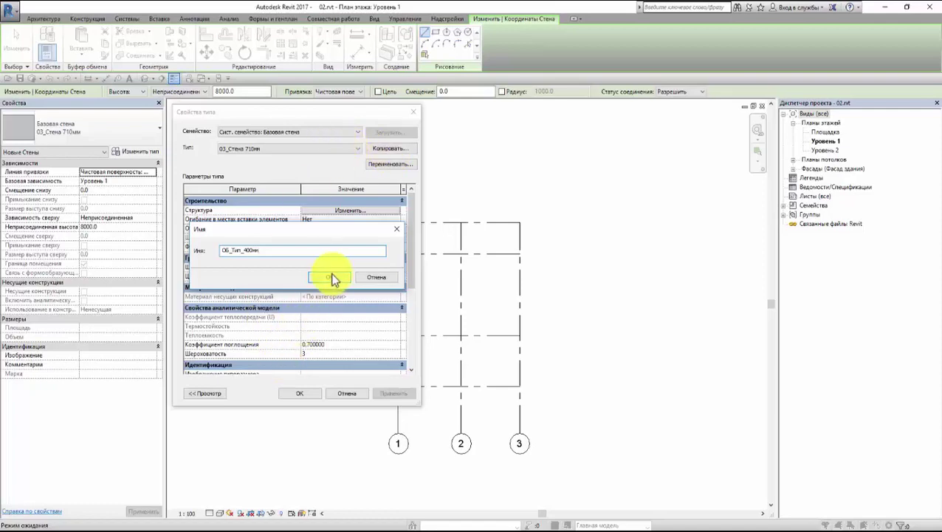
left_click(330, 277)
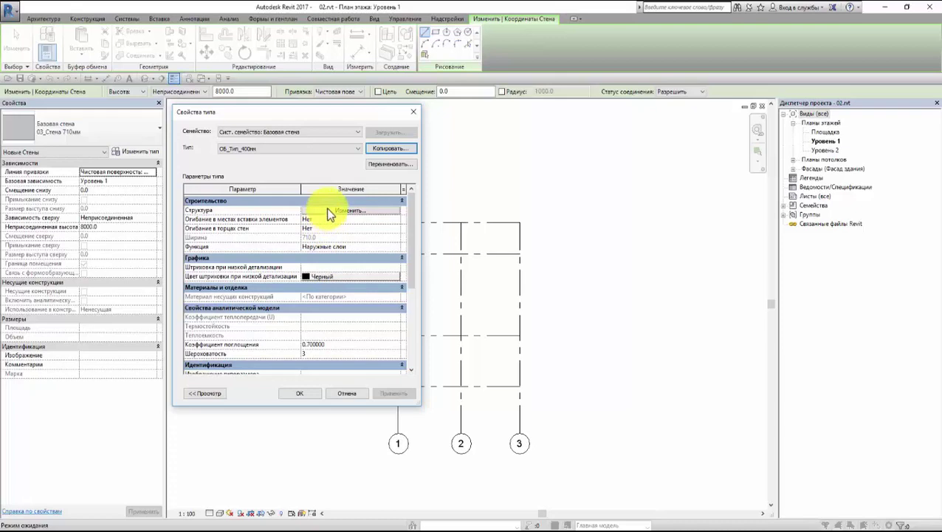
- Set the ОБ_Тип_400мм structure layer thickness to 400 mm and apply it
left_click(328, 210)
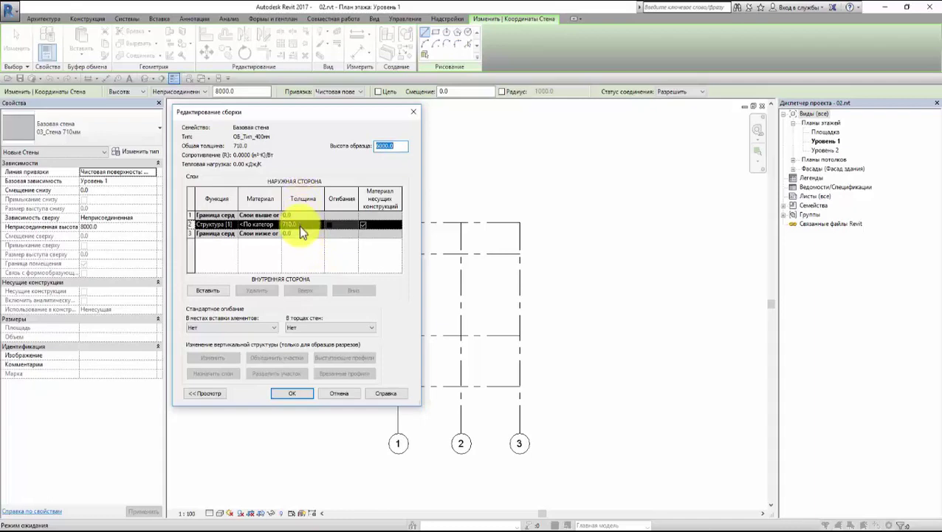
left_click(301, 226)
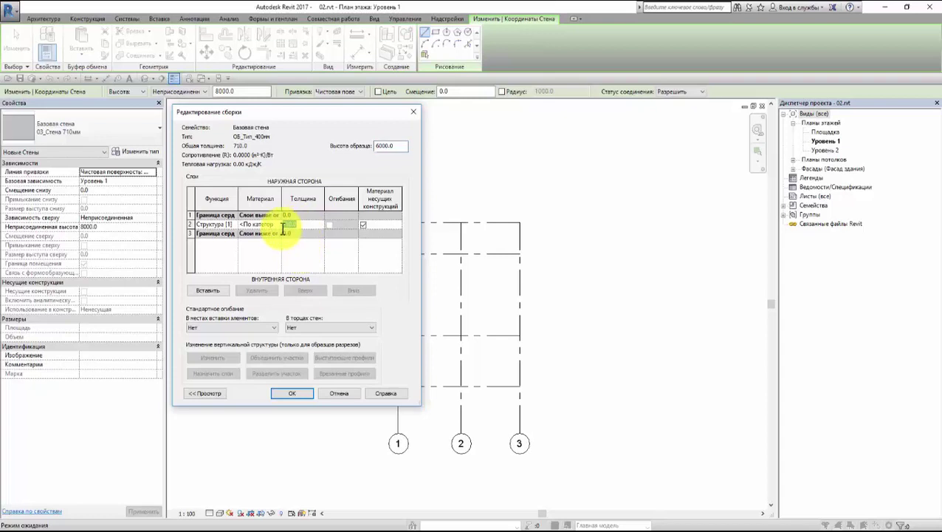
key("BackSpace")
left_click(298, 392)
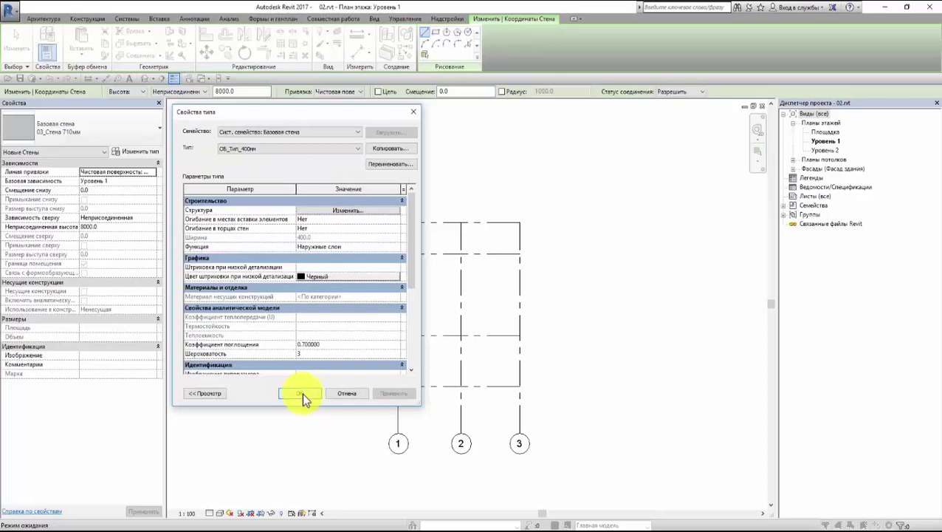
left_click(304, 397)
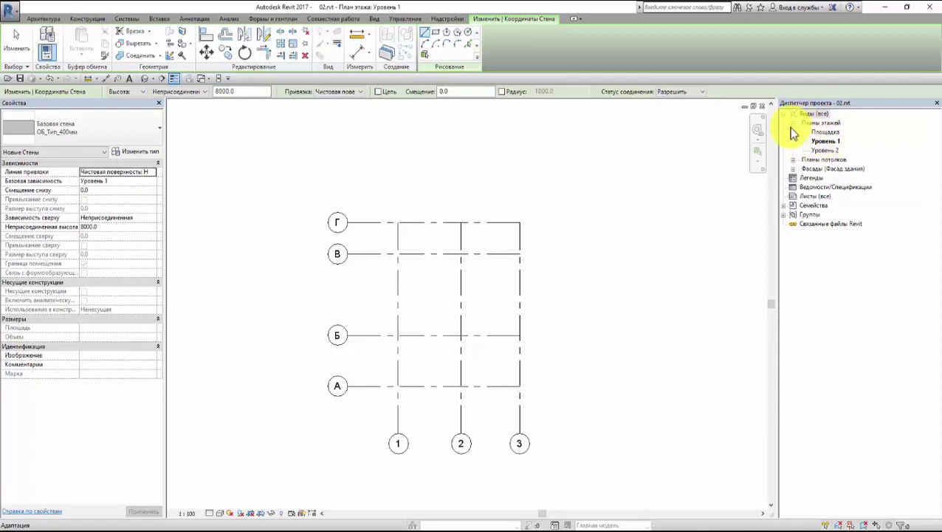
- Rename the Уровень 1 plan and its level to Уровень пола
left_click(792, 122)
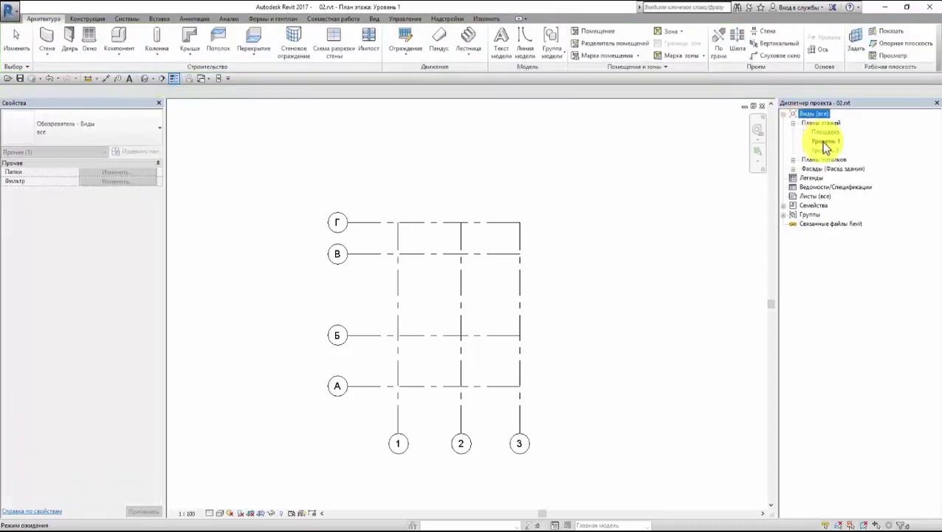
right_click(824, 142)
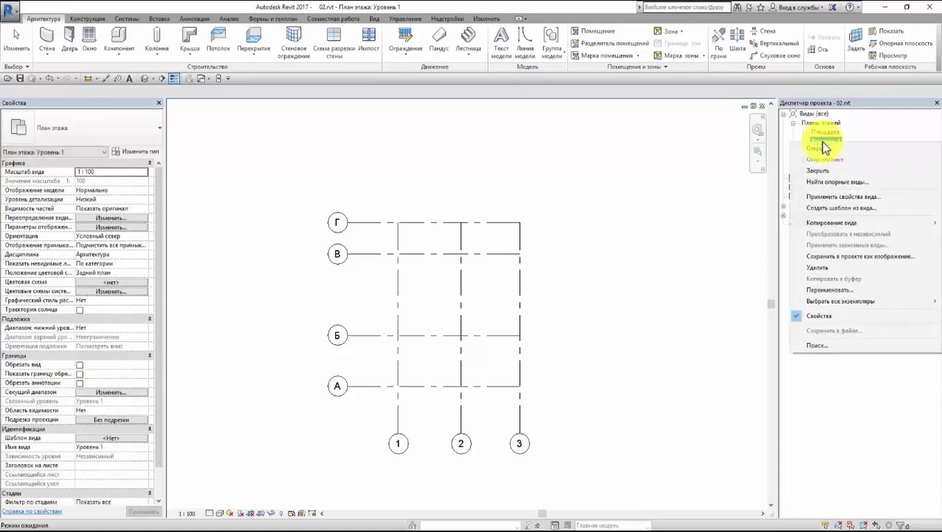
left_click(833, 289)
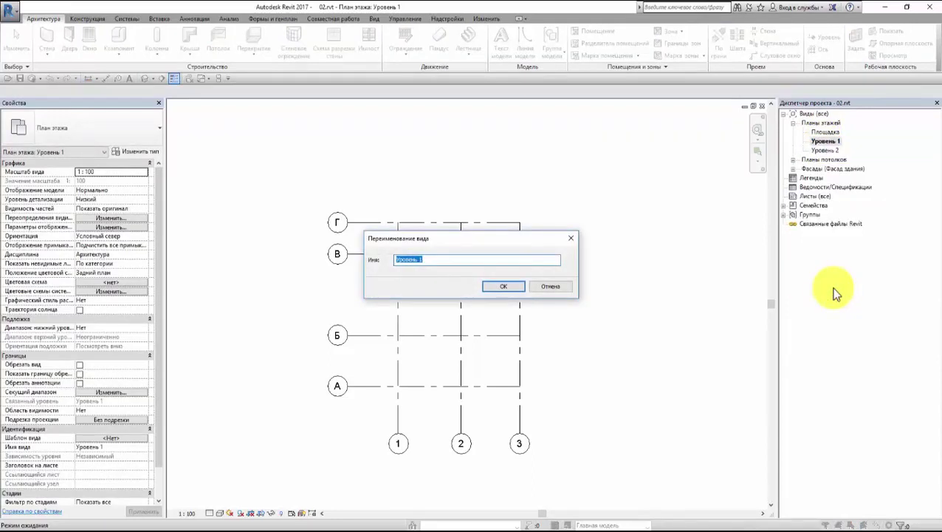
type("Уро")
type("вень ")
type("пола")
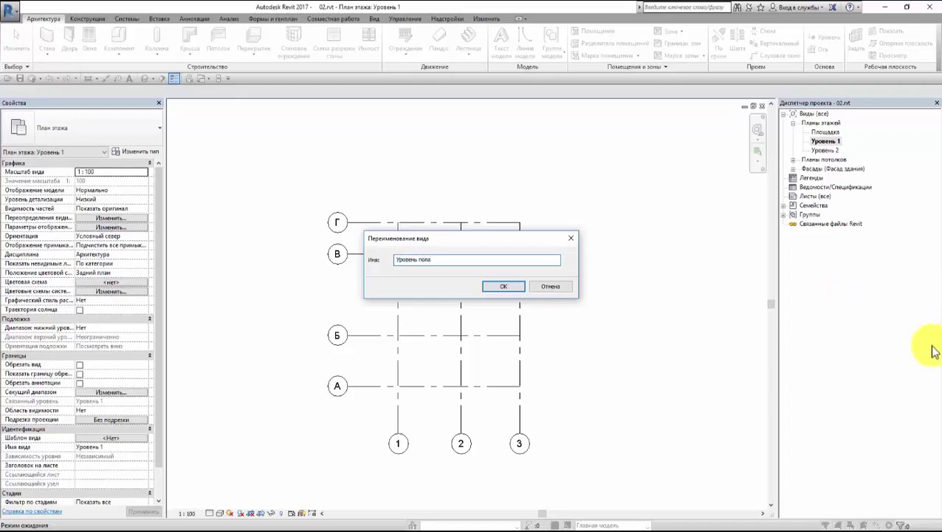
left_click(485, 284)
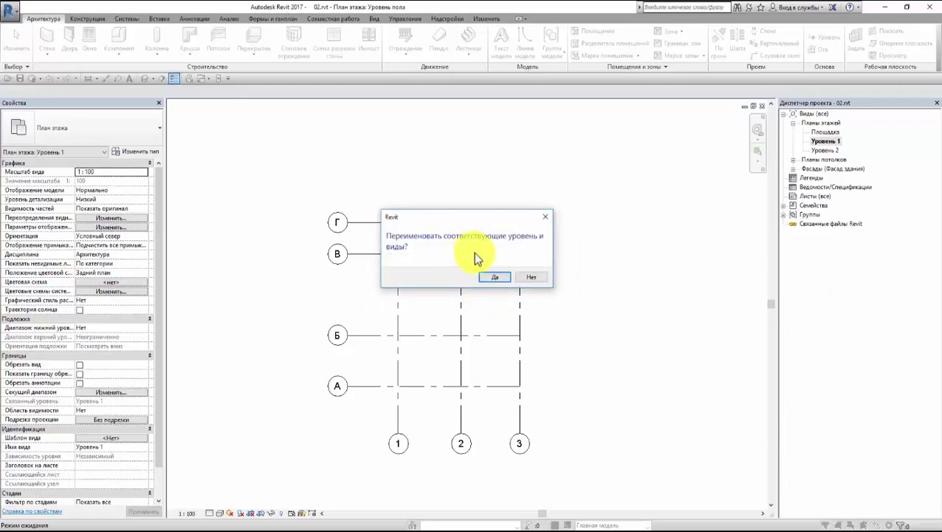
left_click(496, 279)
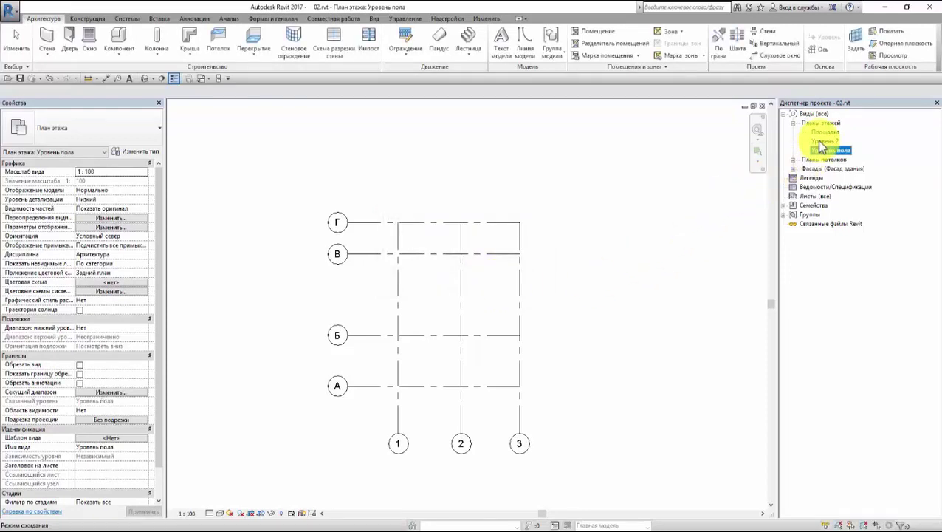
- Rename the Уровень 2 plan and its level to Уровень потолка
right_click(820, 141)
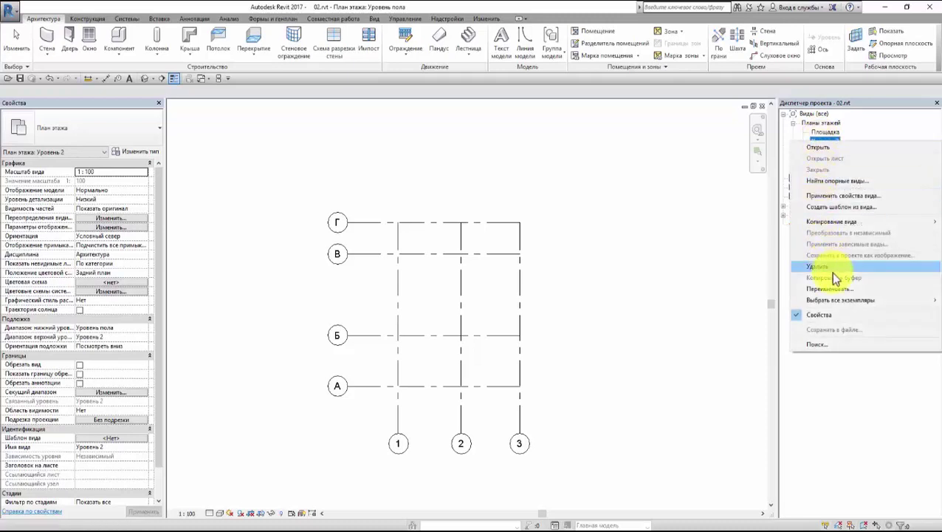
left_click(811, 289)
type("Уров")
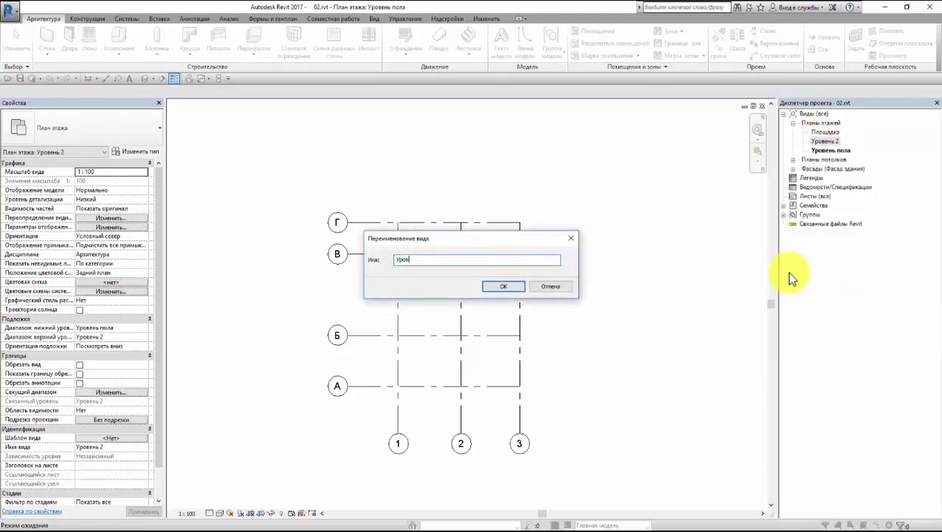
type("ень пото")
type("лка")
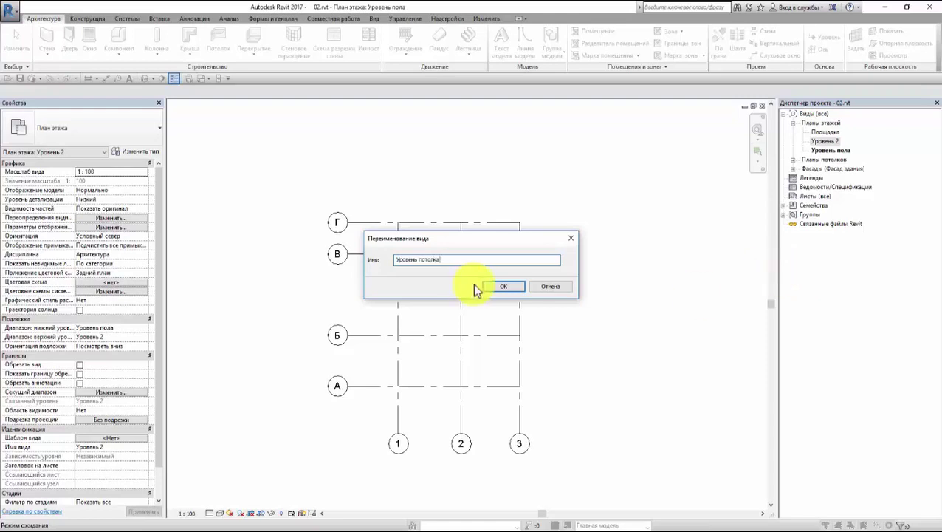
left_click(501, 287)
left_click(490, 276)
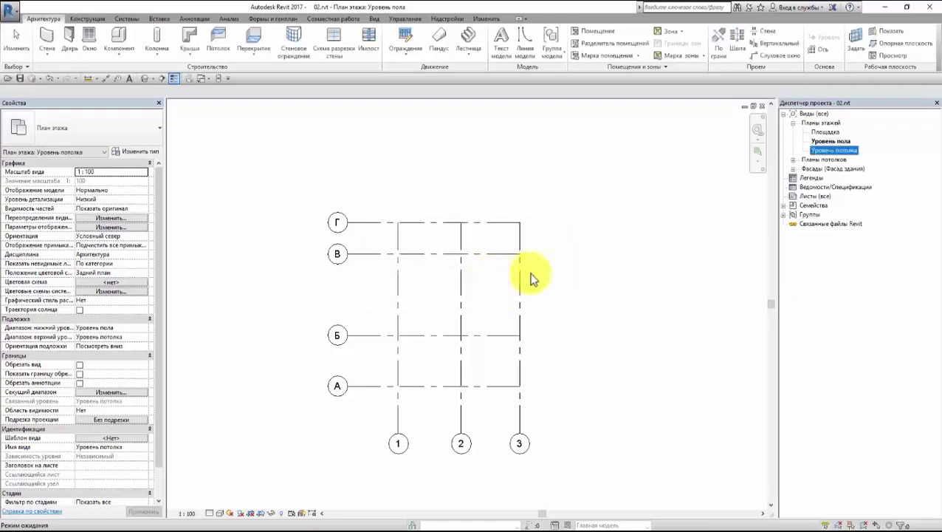
- Start placing walls with the top constraint set up to level Уровень потолка
left_click(49, 38)
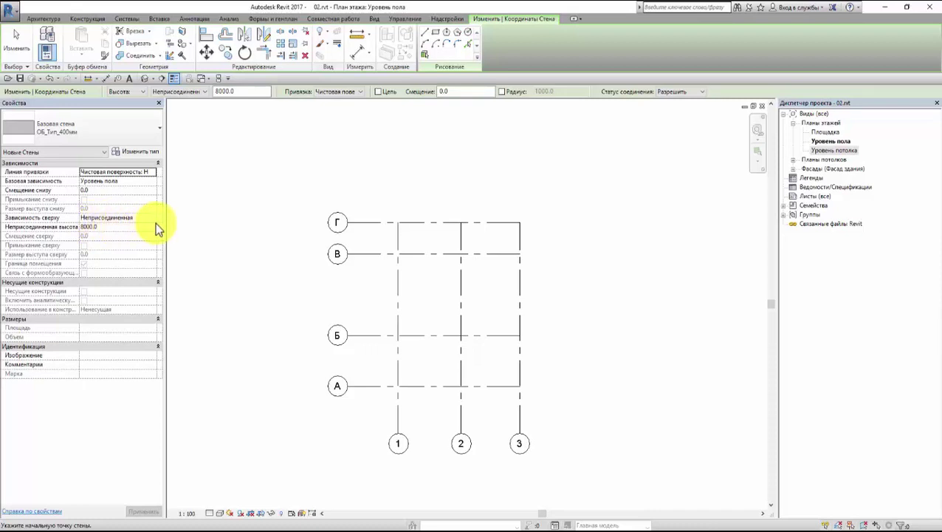
left_click(154, 218)
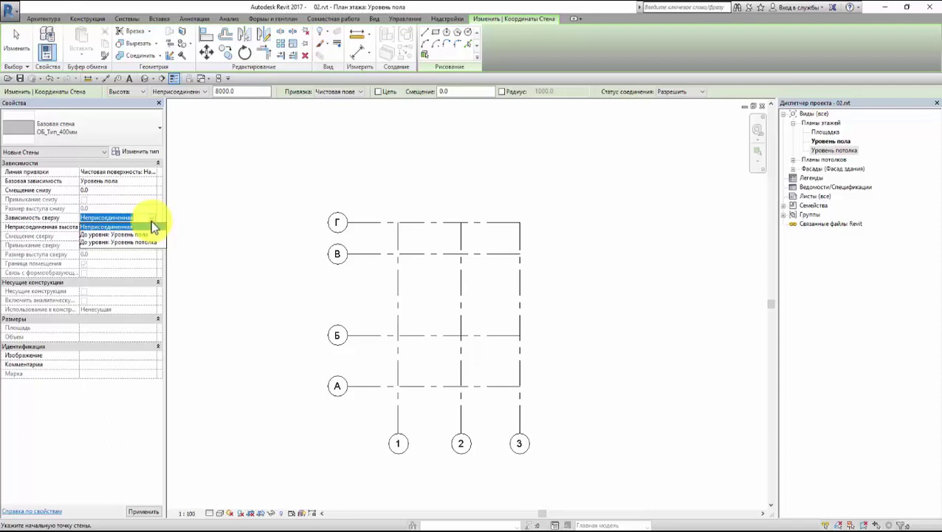
left_click(108, 241)
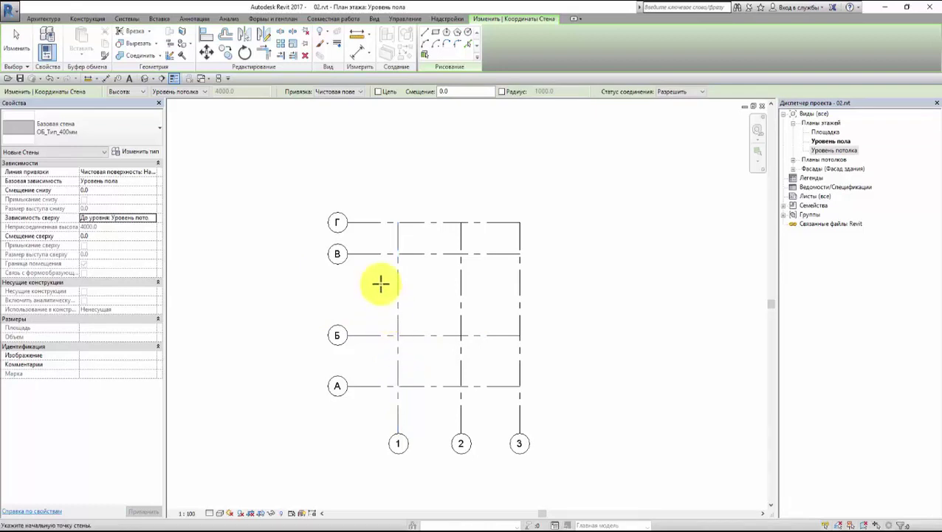
- Draw a centreline-located wall along axis 1 from axis А to axis Г
left_click(324, 94)
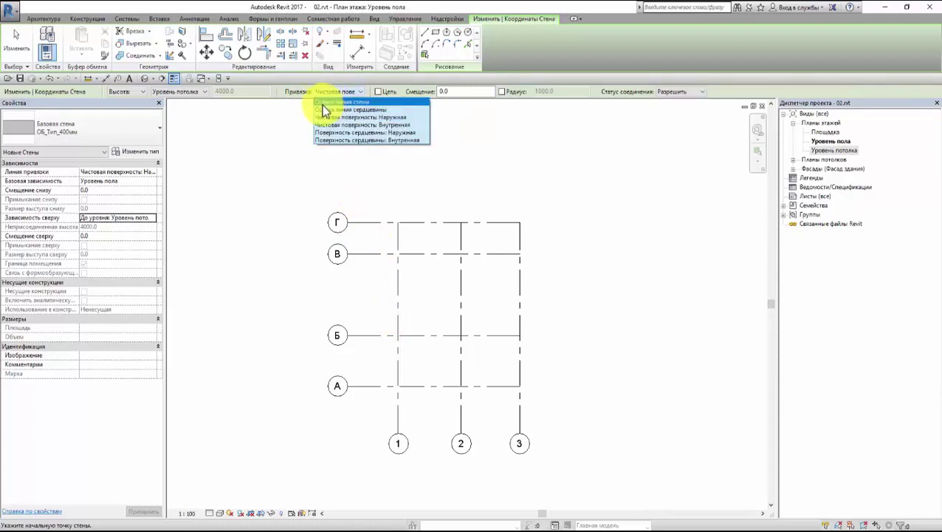
left_click(323, 104)
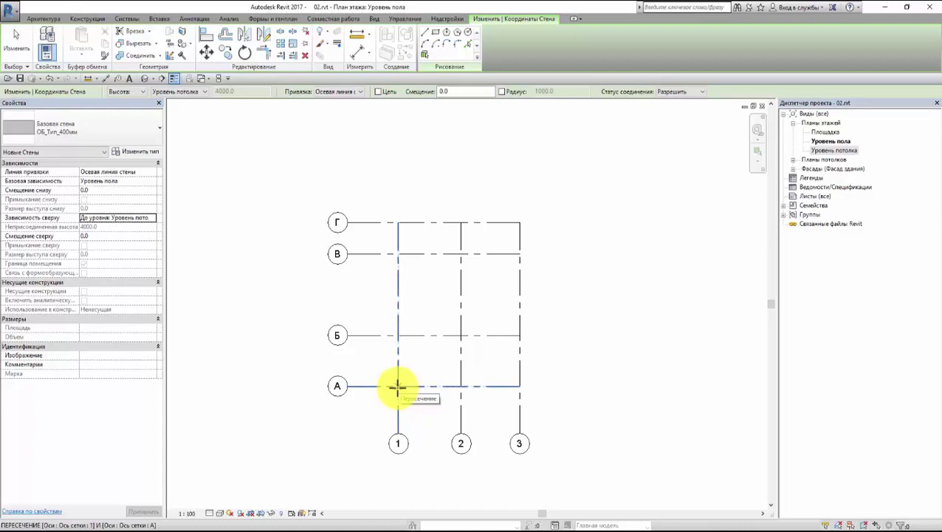
left_click(397, 385)
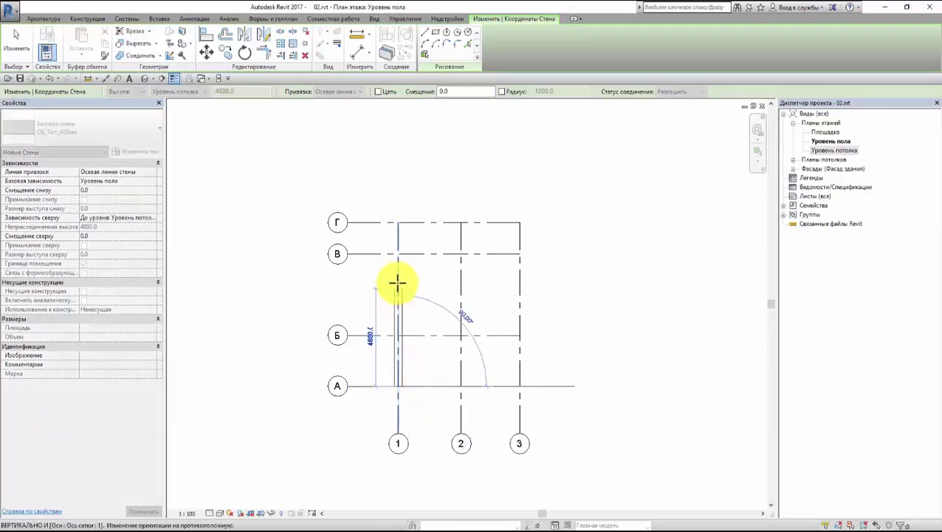
left_click(398, 222)
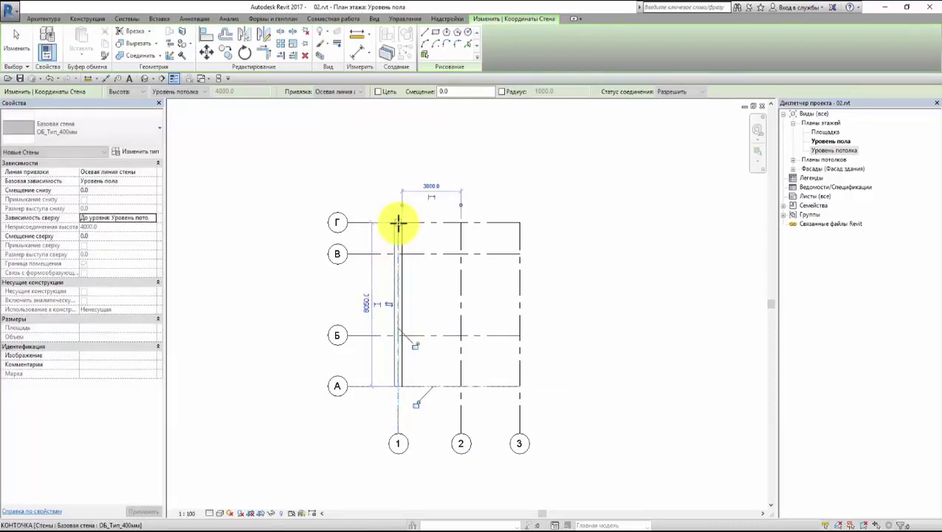
key("Escape")
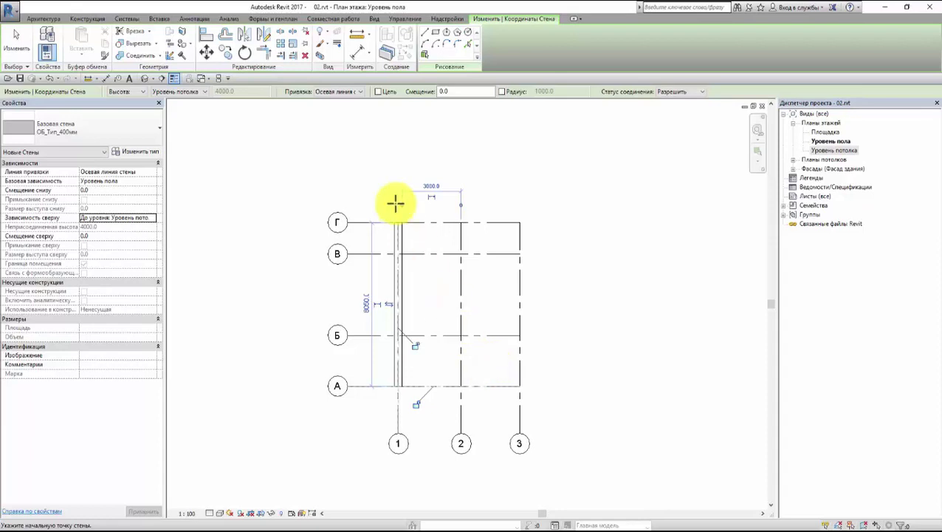
left_click(329, 93)
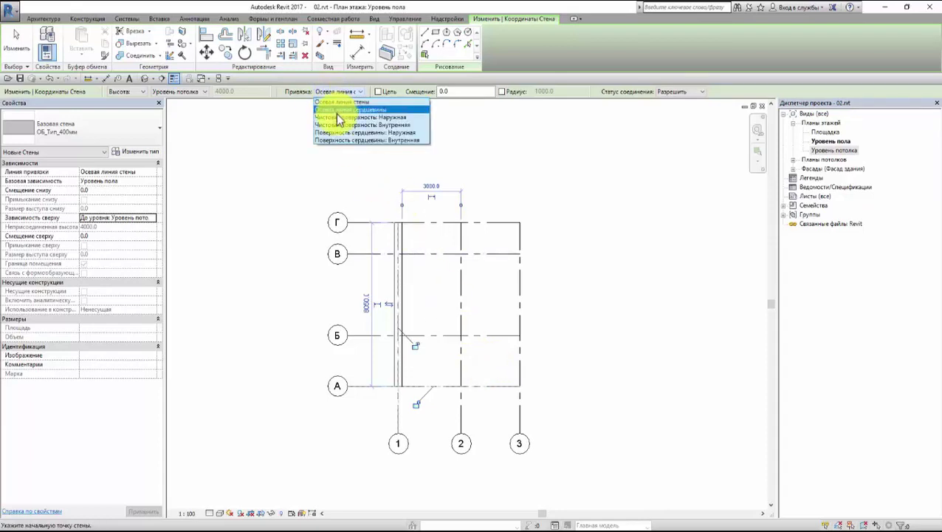
- Switch wall location to exterior finish face and cancel the unfinished arc wall
left_click(337, 118)
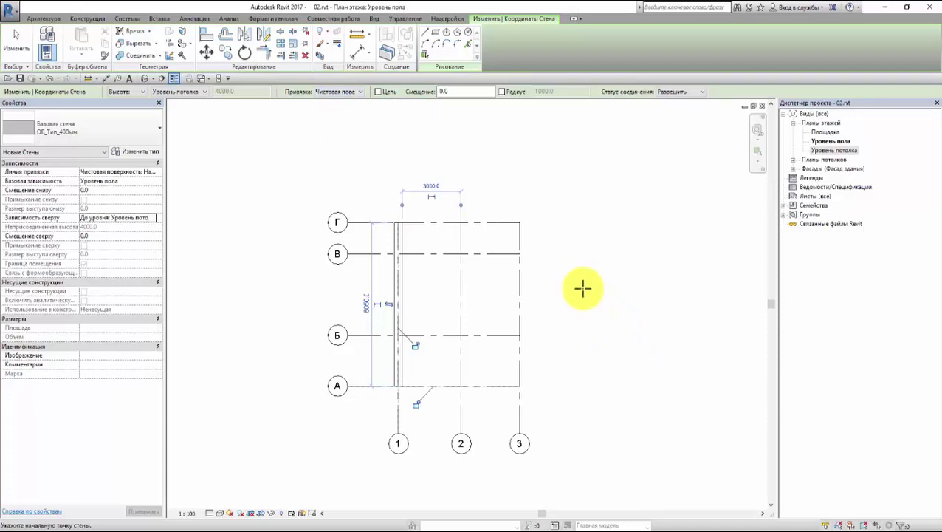
left_click(576, 223)
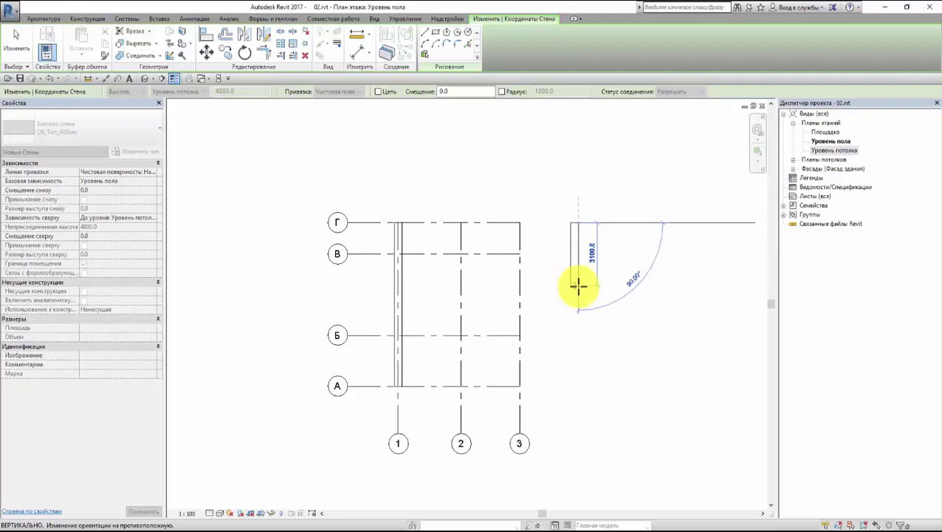
key("Escape")
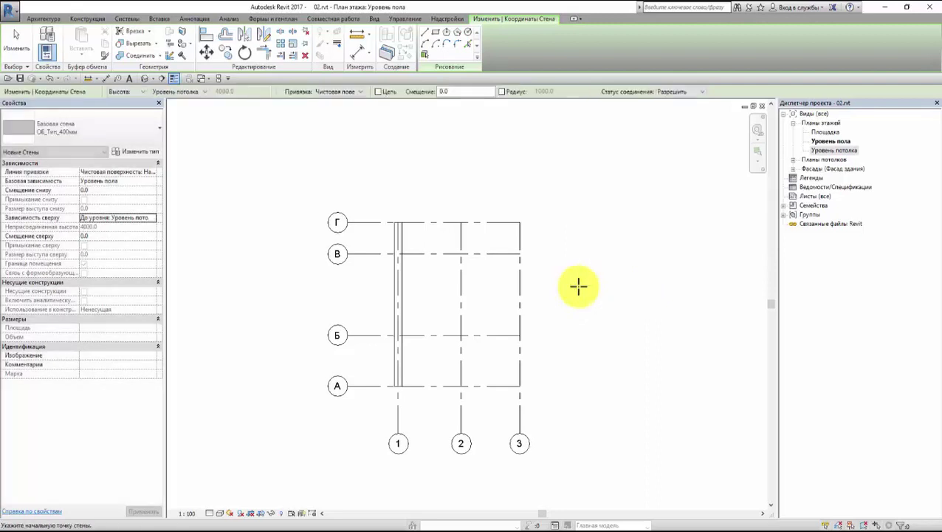
- Keep the Exterior finish face location line, set the offset to 120 and enable Chain
left_click(349, 90)
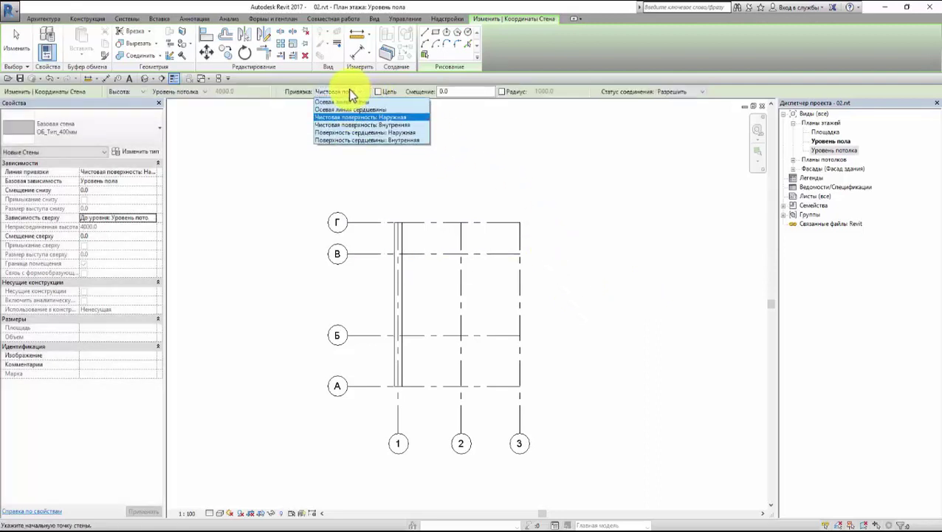
left_click(349, 118)
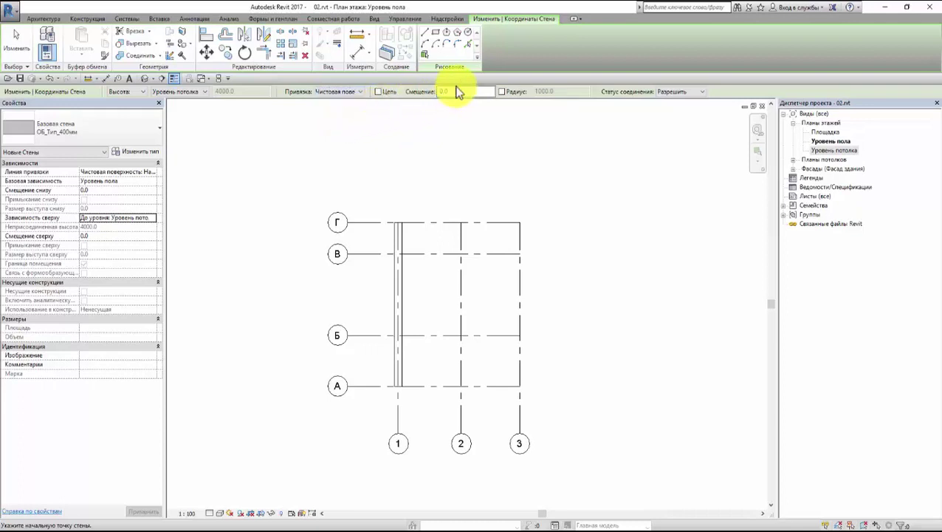
left_click_drag(457, 90, 433, 91)
type("120")
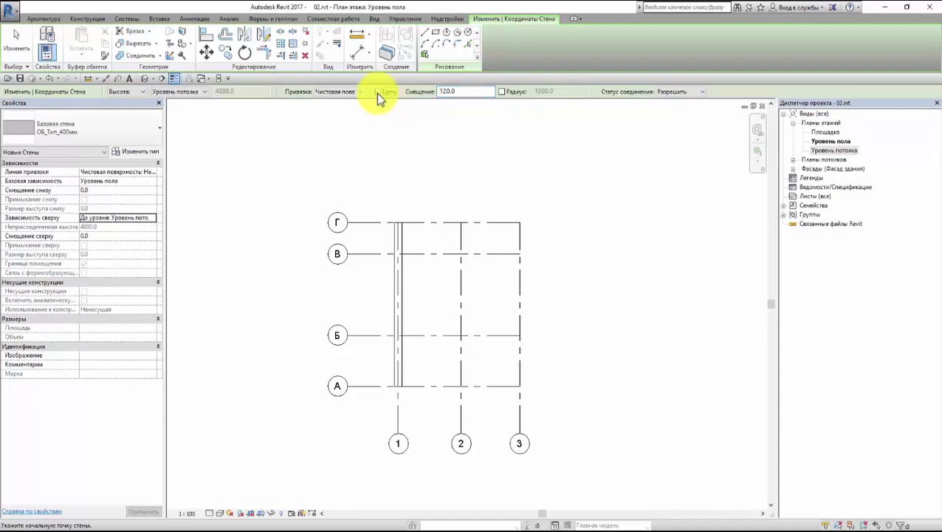
left_click(378, 93)
- Draw an open, stepped chain of 400 mm walls to the right of the grid
left_click(630, 383)
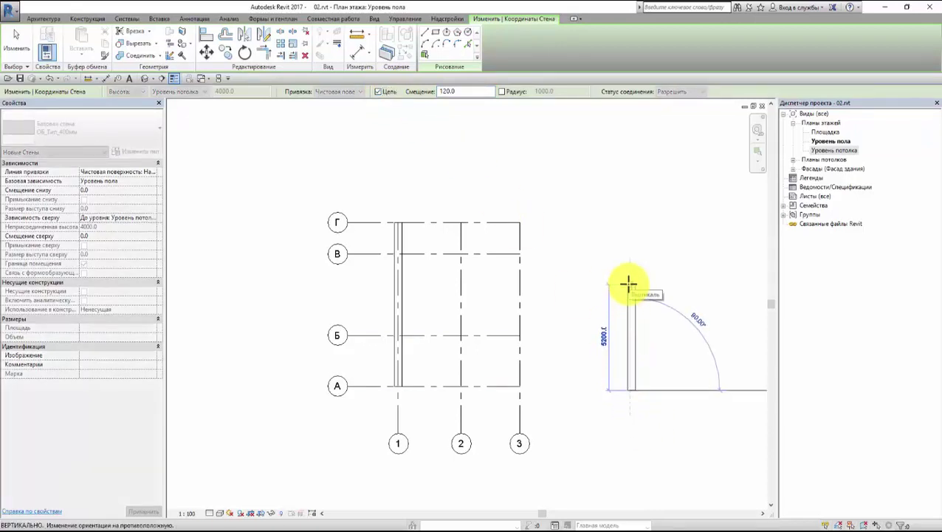
left_click(628, 283)
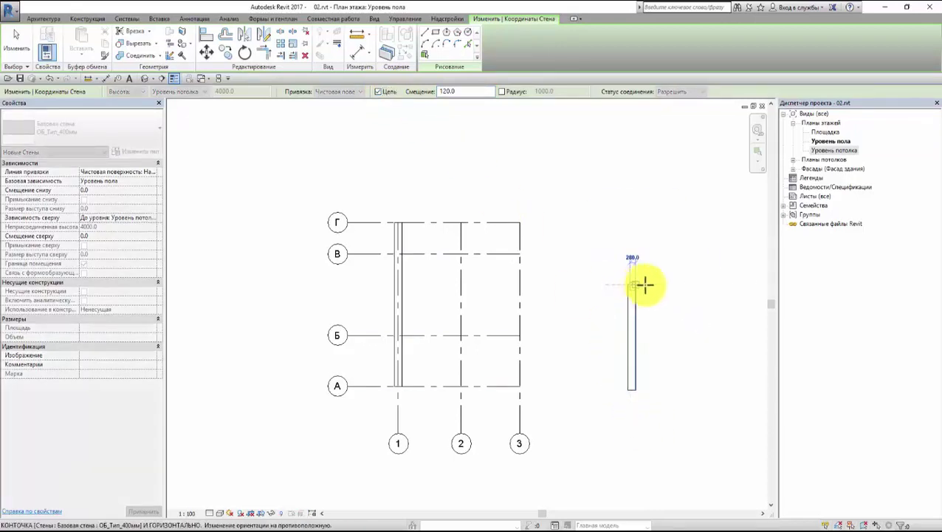
left_click(686, 286)
scroll(688, 227, "down", 1)
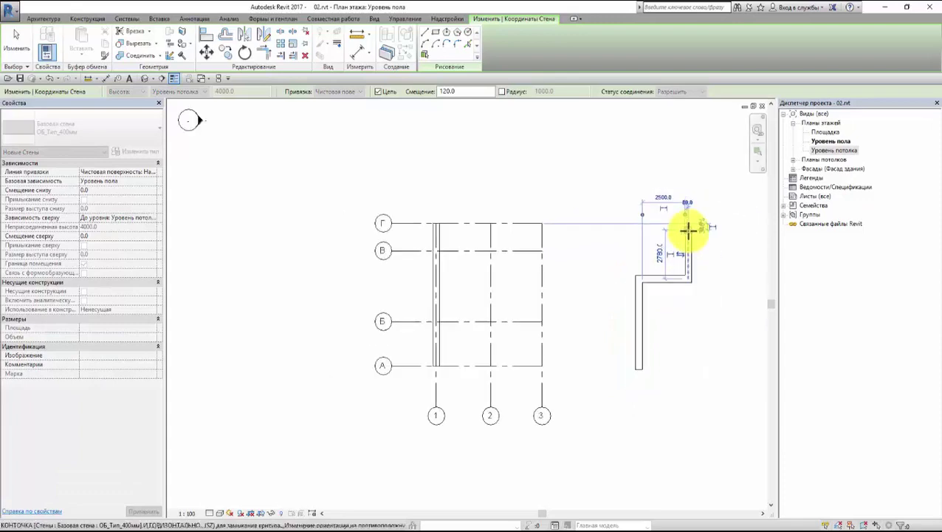
middle_click_drag(688, 226, 526, 251)
left_click(582, 238)
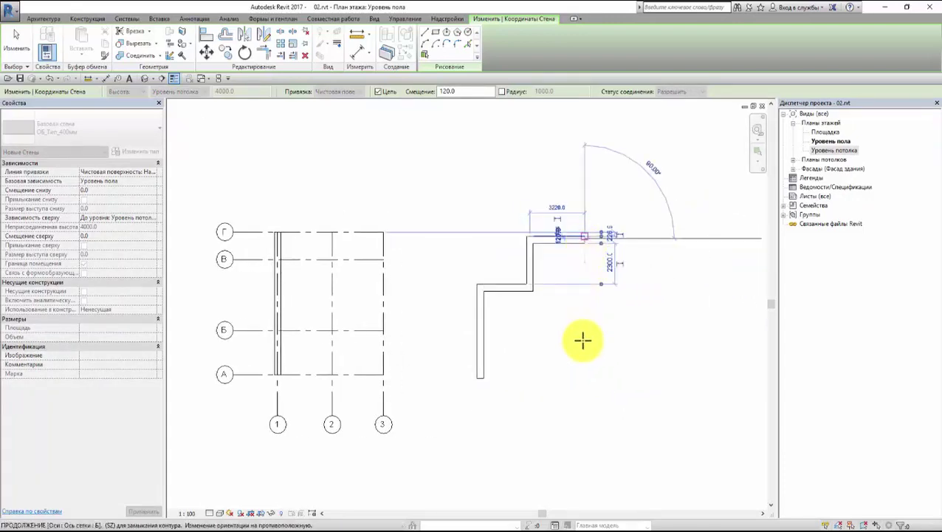
left_click(583, 373)
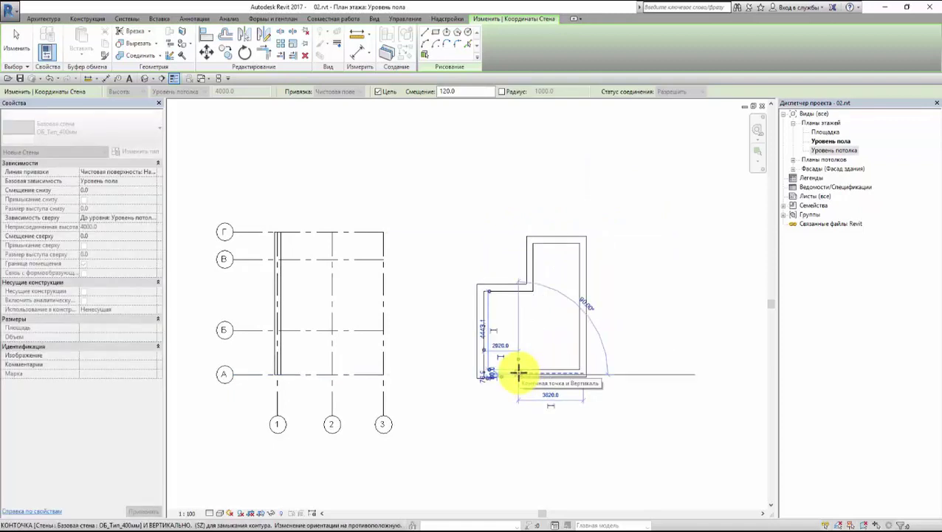
left_click(519, 372)
key("Escape")
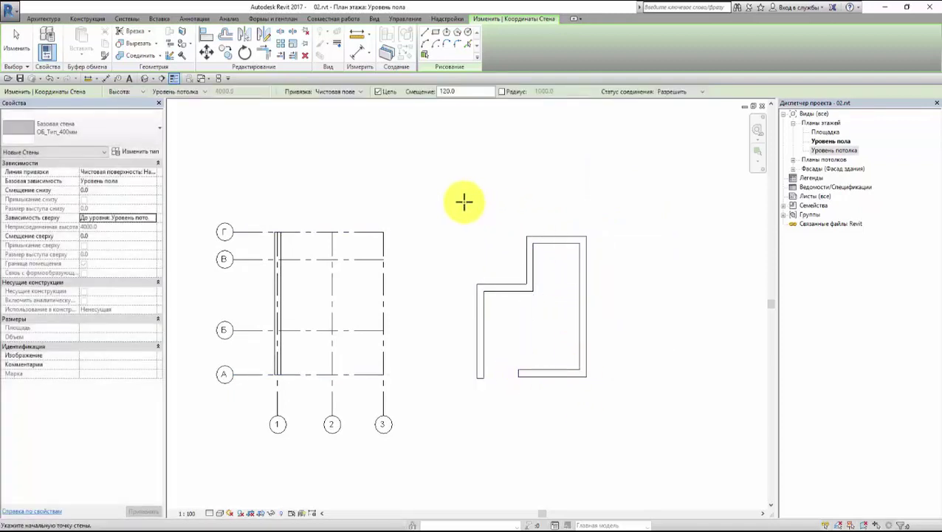
key("Escape")
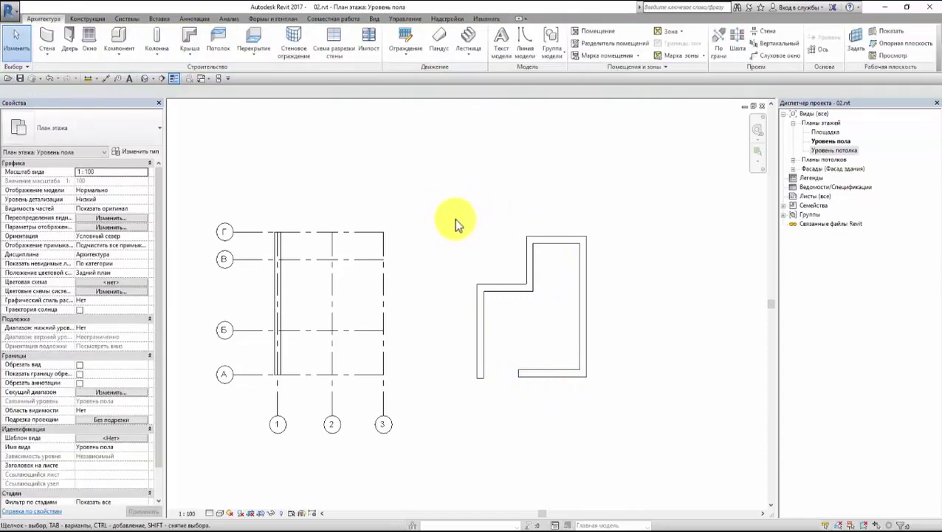
- Delete the stepped practice walls, then draw a trial vertical wall from the grid Г extension to Б
left_click_drag(445, 209, 624, 434)
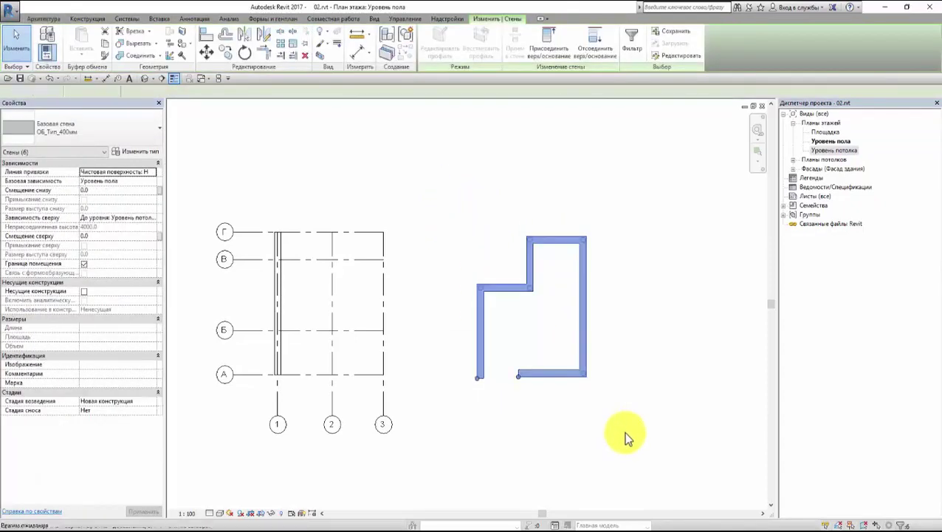
key("Delete")
left_click(52, 43)
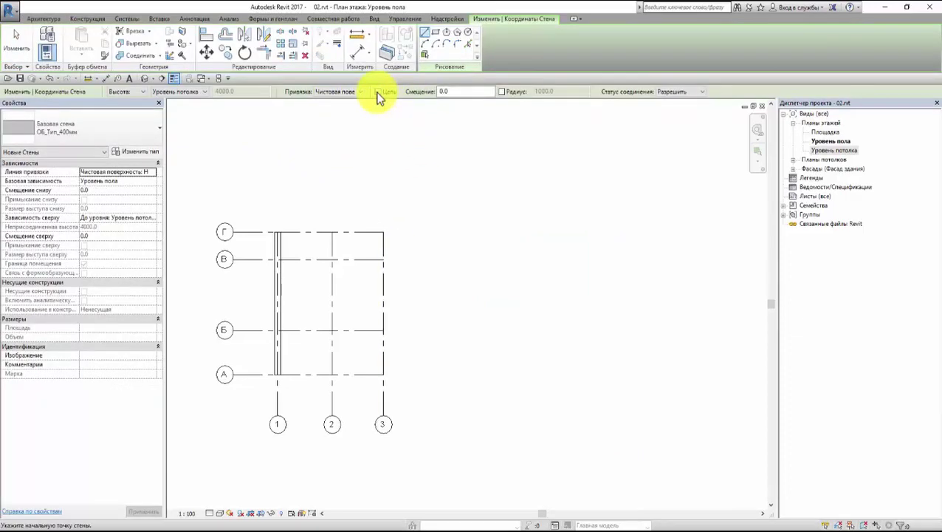
left_click(437, 228)
left_click(436, 330)
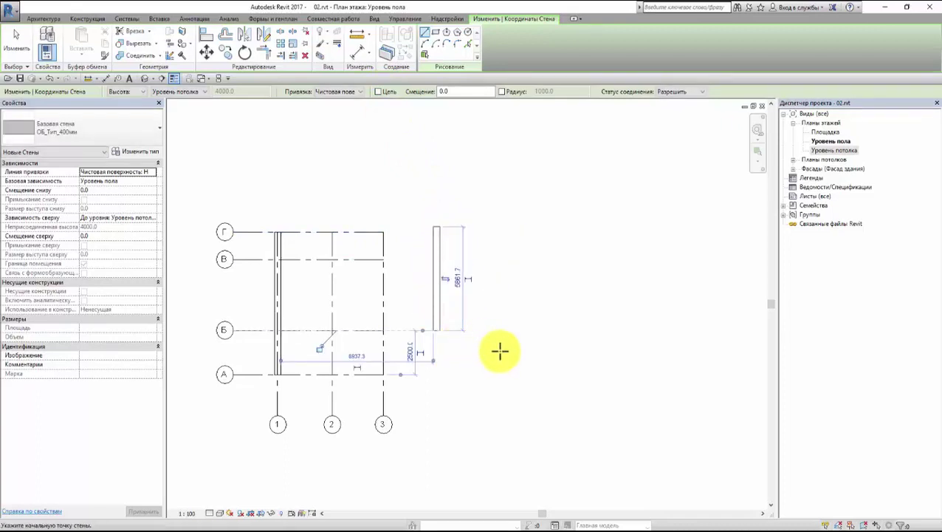
key("Escape")
- Delete the stray trial wall and pan the plan to the right
left_click(437, 267)
key("Delete")
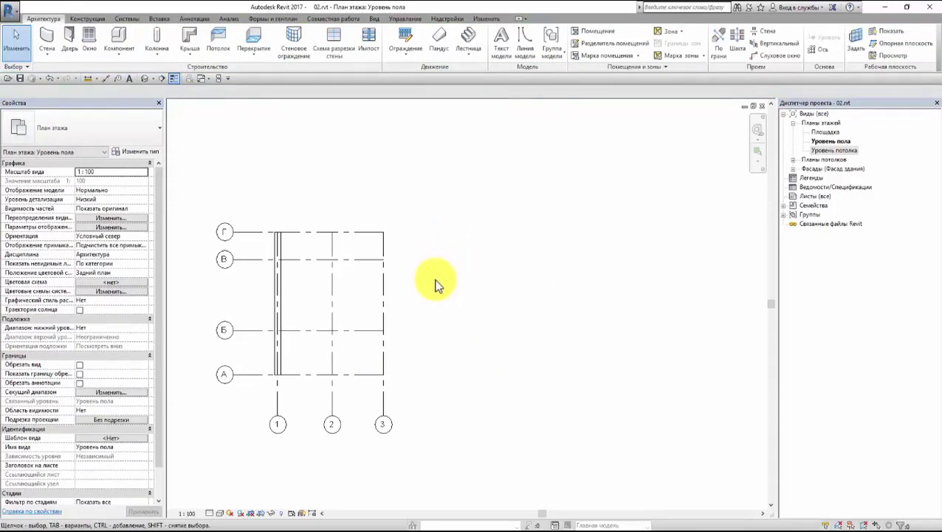
middle_click_drag(428, 303, 486, 291)
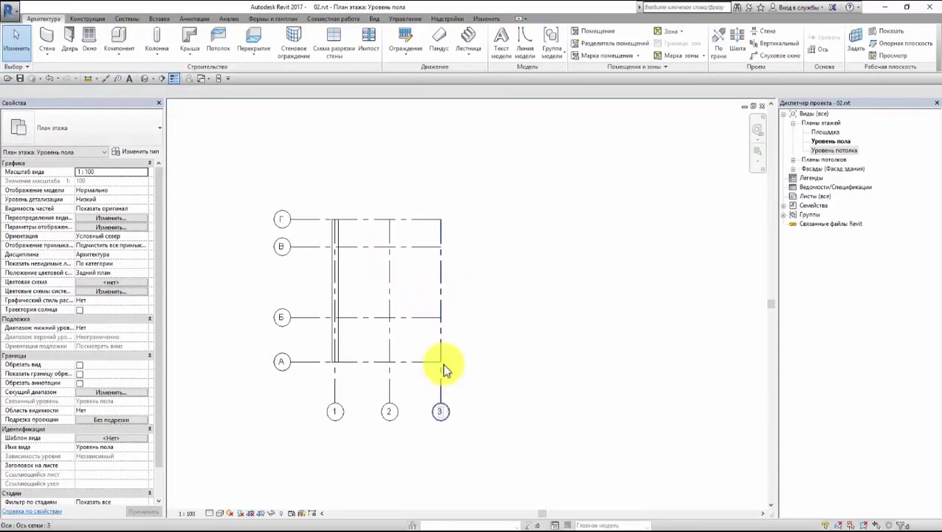
- Start a new wall with the Exterior finish face location line and a 120 offset
left_click(50, 39)
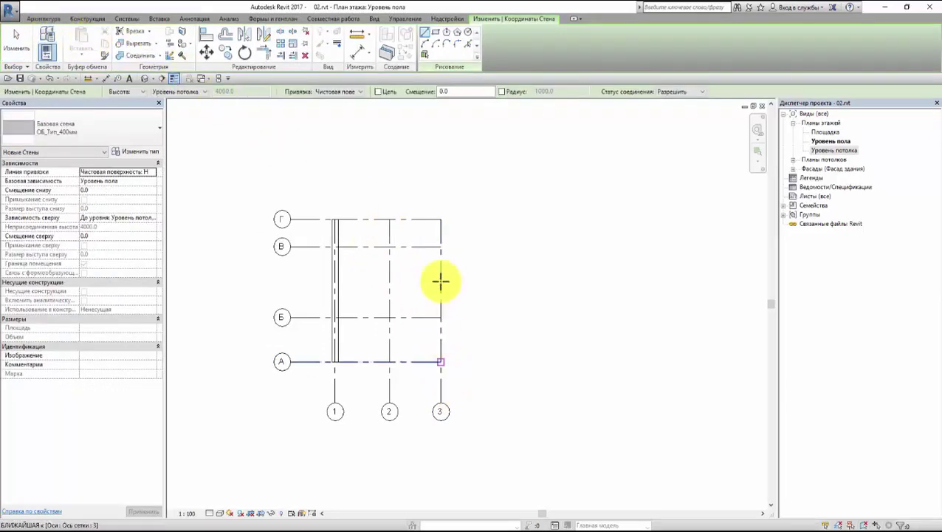
left_click(347, 92)
left_click(355, 119)
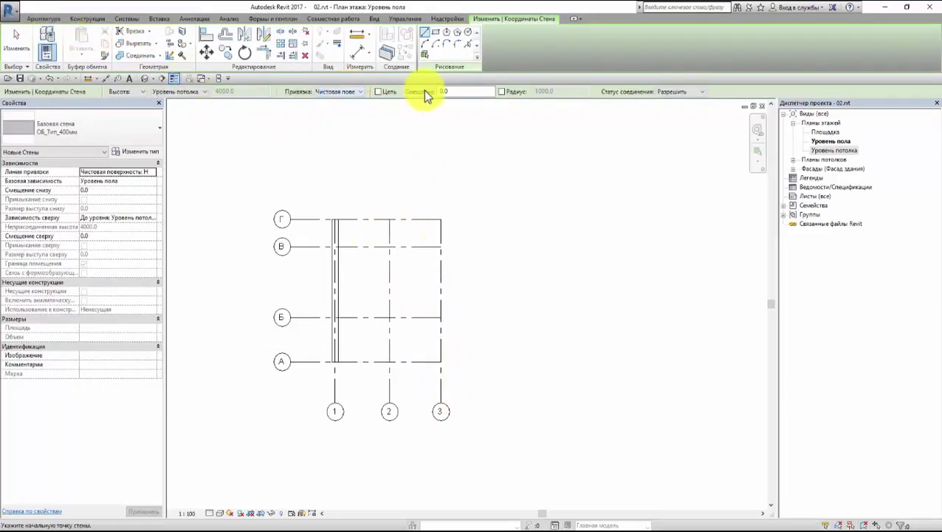
double_click(444, 92)
type("120")
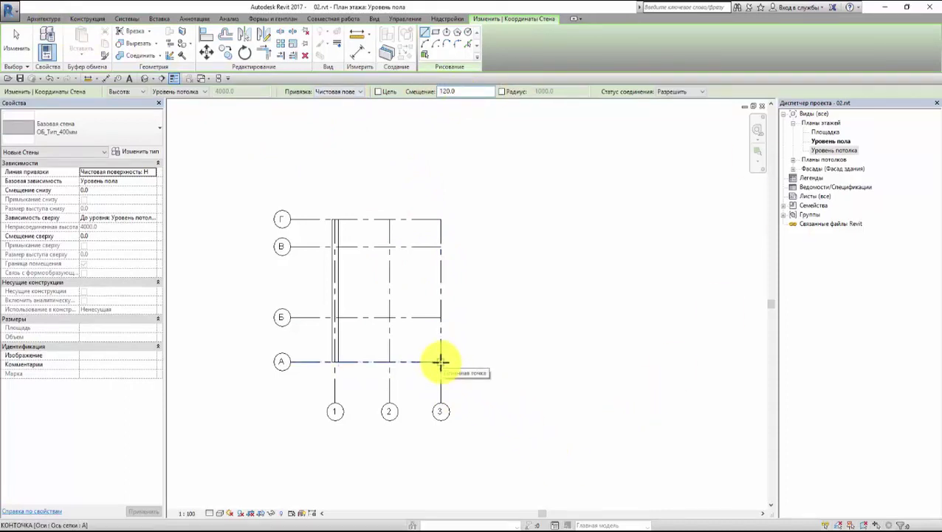
- Draw the wall along axis 3 from А to Г, flipped to the correct side
left_click(440, 361)
scroll(438, 337, "up", 1)
scroll(439, 335, "up", 3)
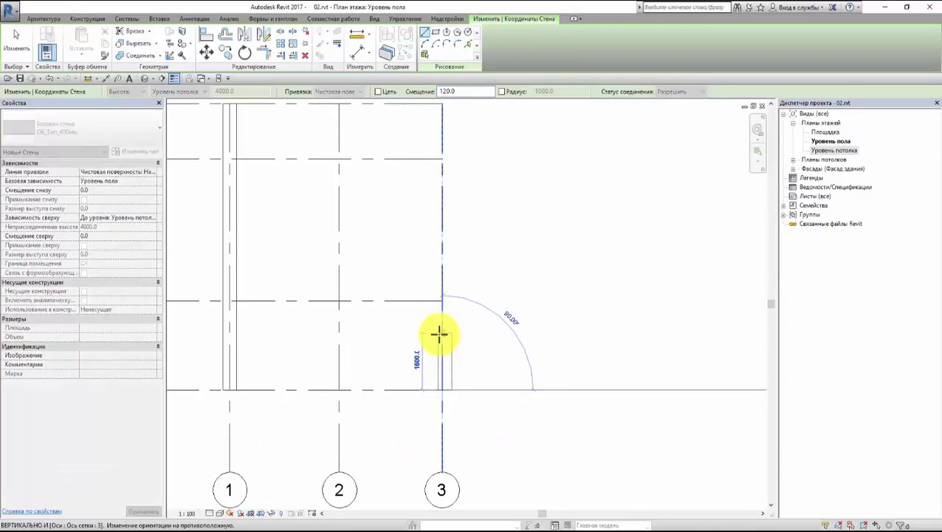
key("space")
key("space")
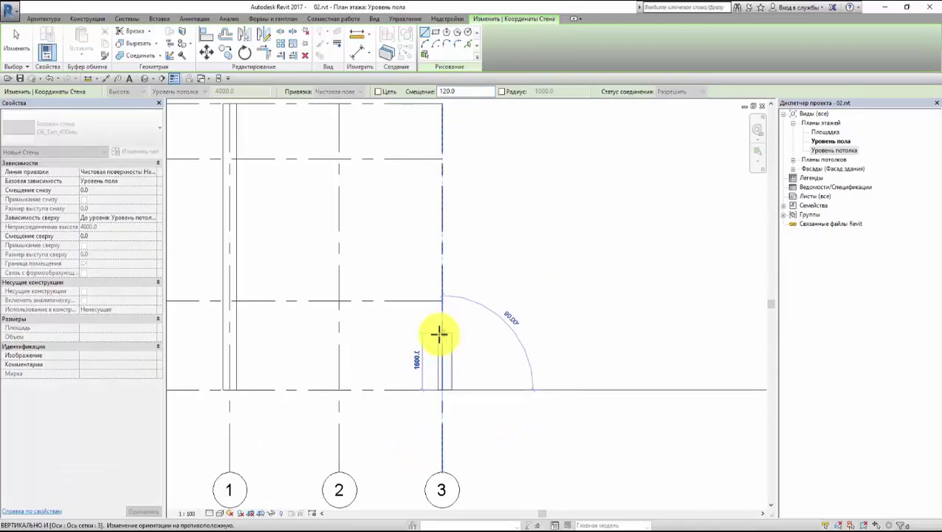
key("space")
scroll(439, 334, "down", 2)
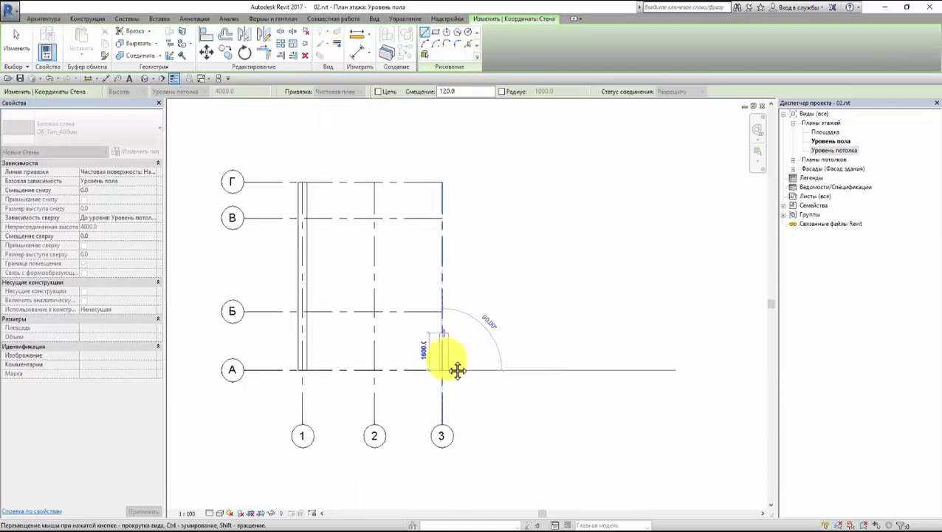
middle_click_drag(437, 332, 456, 391)
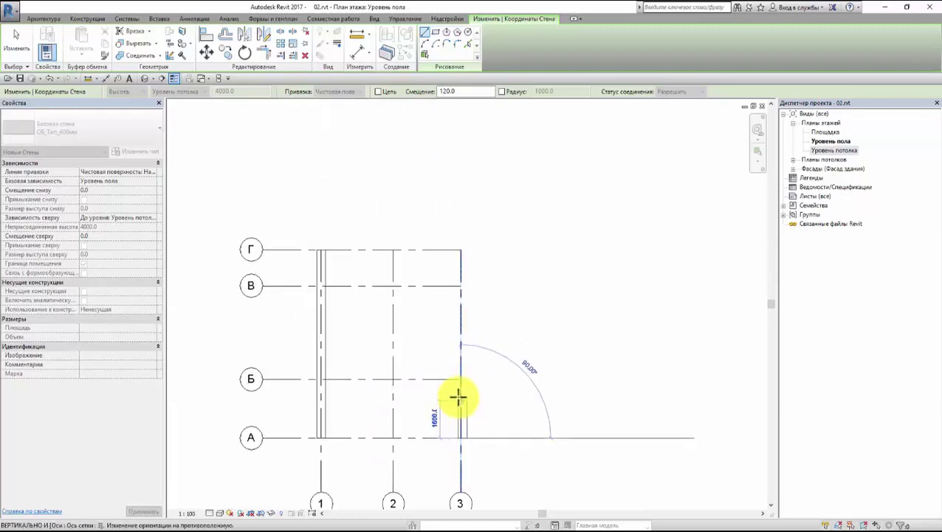
left_click(459, 249)
key("Escape")
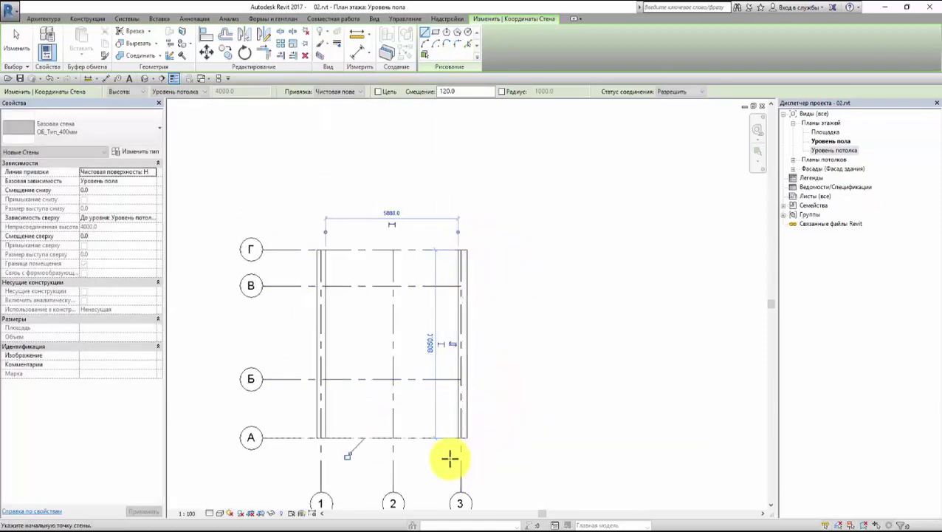
- Draw the wall along axis А from axis 1 to axis 3
left_click(320, 437)
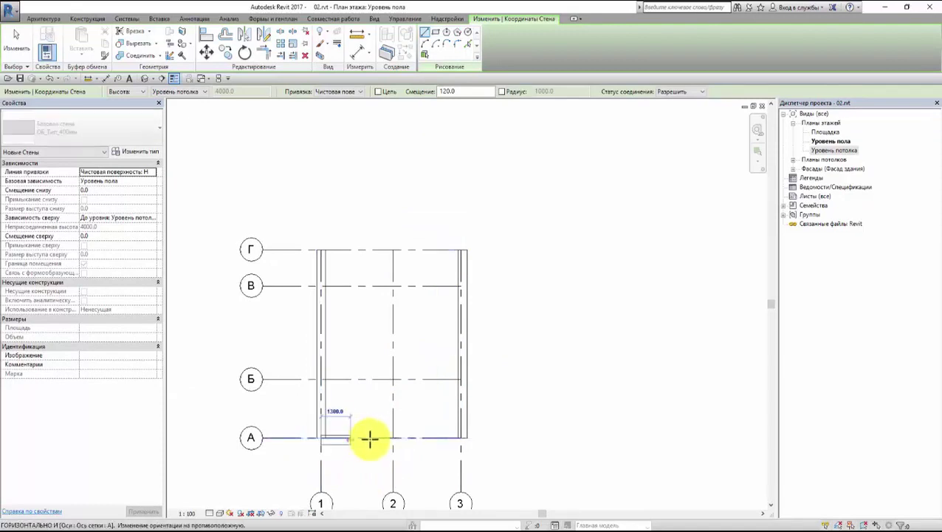
left_click(459, 439)
key("Escape")
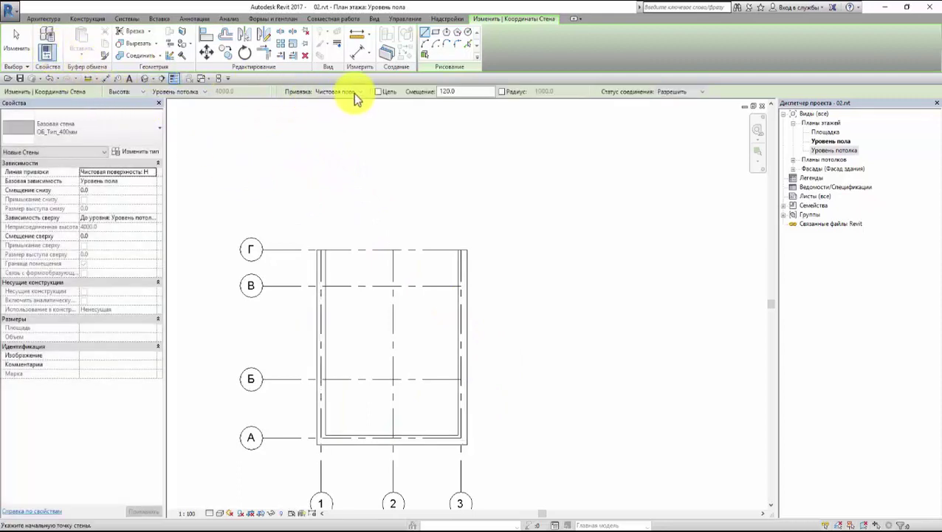
- Switch the location line to Wall Centerline and set the offset to 0
left_click(353, 93)
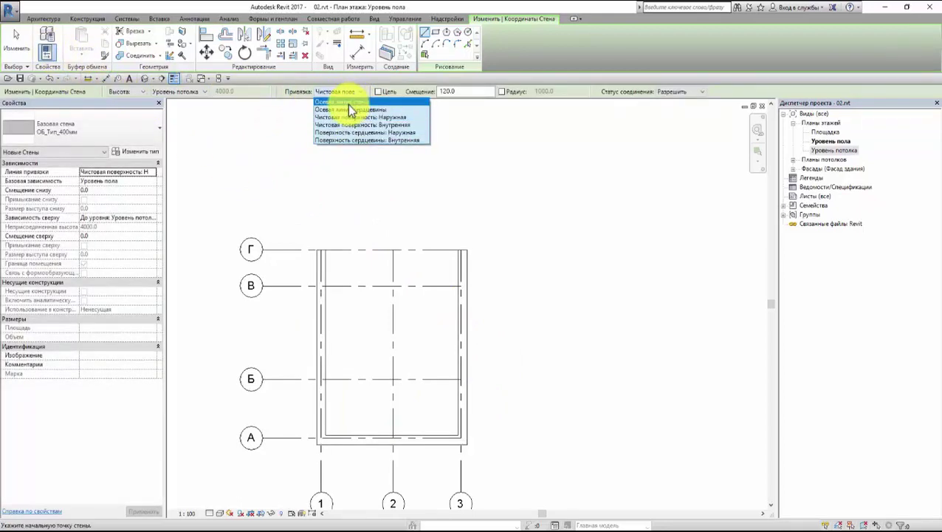
left_click(348, 104)
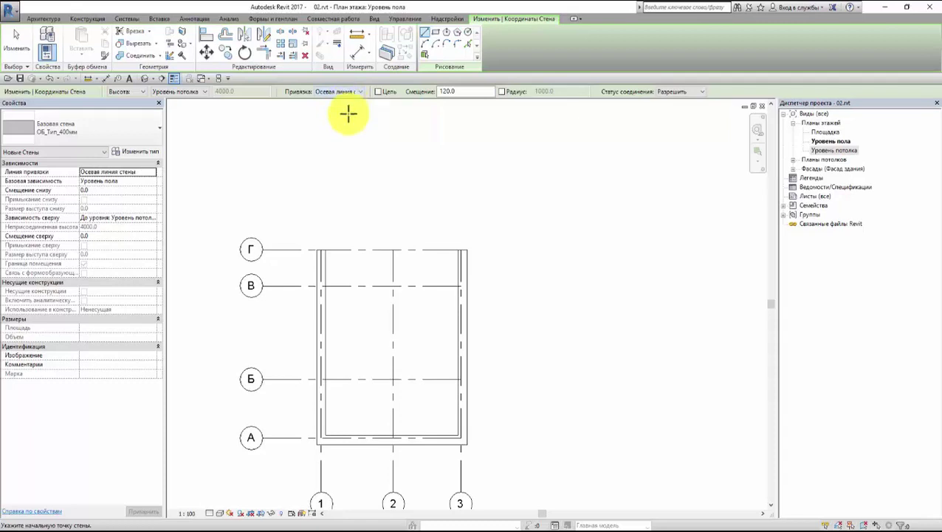
left_click(320, 250)
scroll(430, 251, "up", 2)
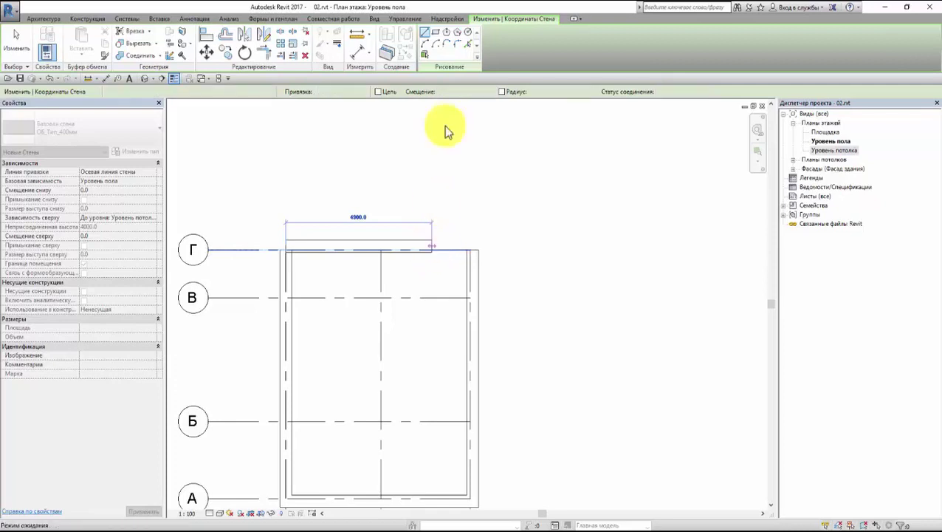
double_click(456, 91)
type("0")
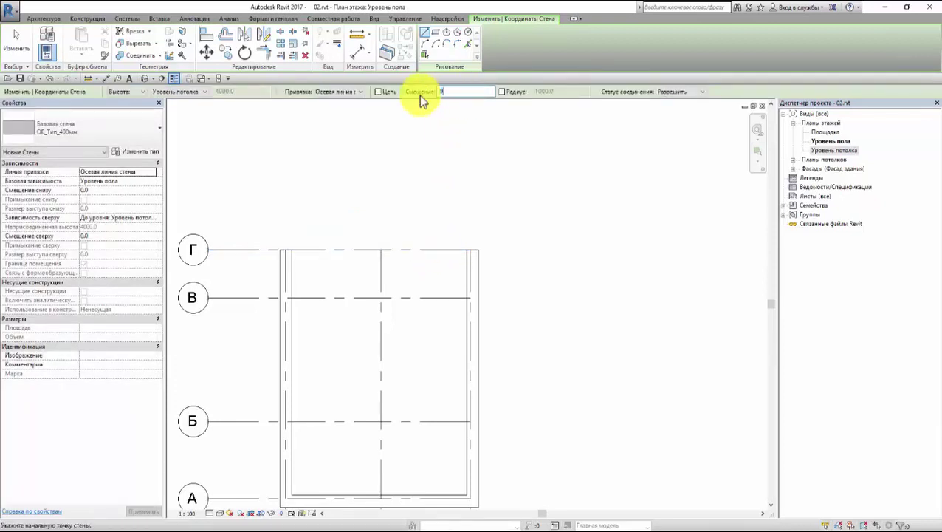
- Draw the top exterior wall along grid Г across the full plan width
left_click(285, 250)
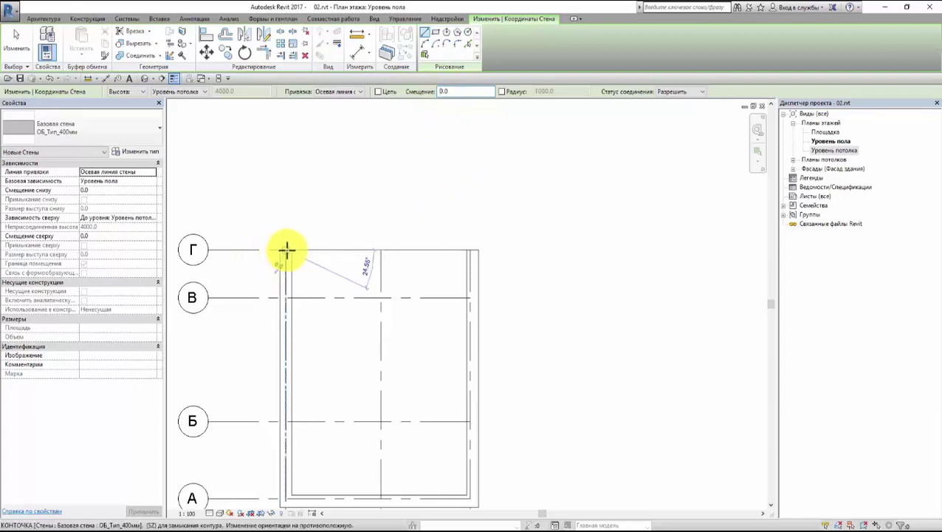
left_click(470, 250)
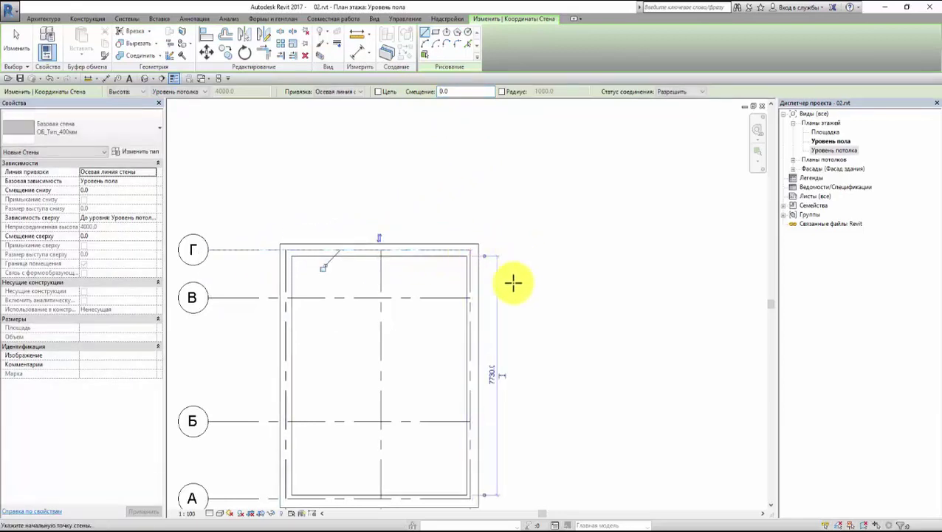
scroll(513, 281, "down", 2)
middle_click_drag(520, 244, 496, 185)
scroll(488, 160, "up", 2)
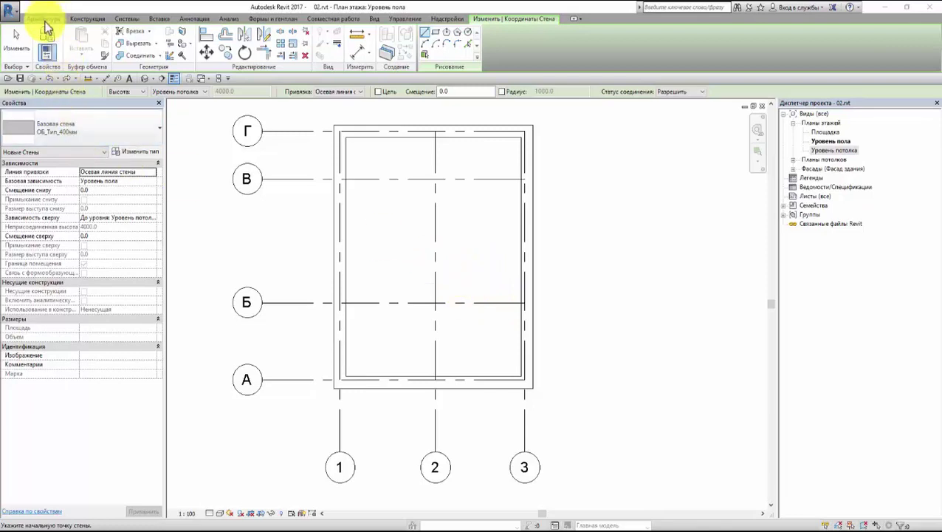
left_click(43, 20)
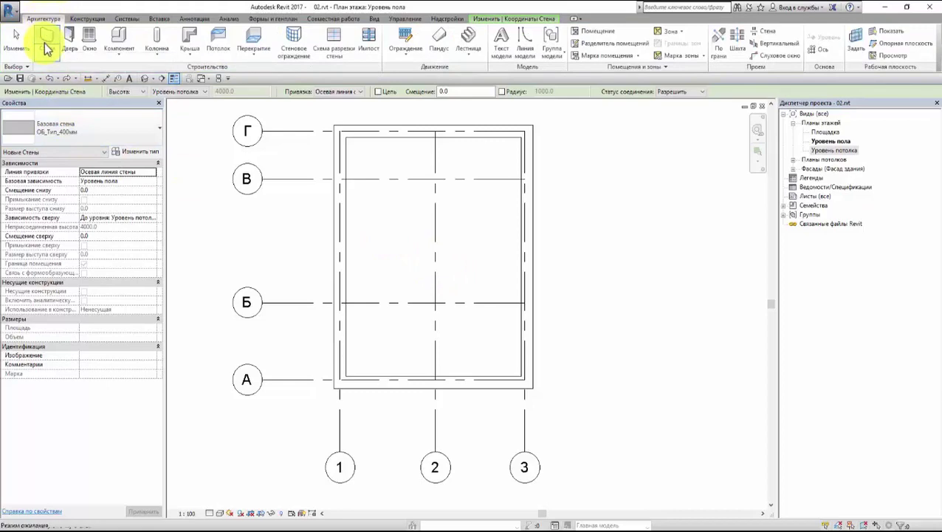
- Duplicate the 400 mm wall type as a new type named ОБ_Тип_125мм
left_click(45, 44)
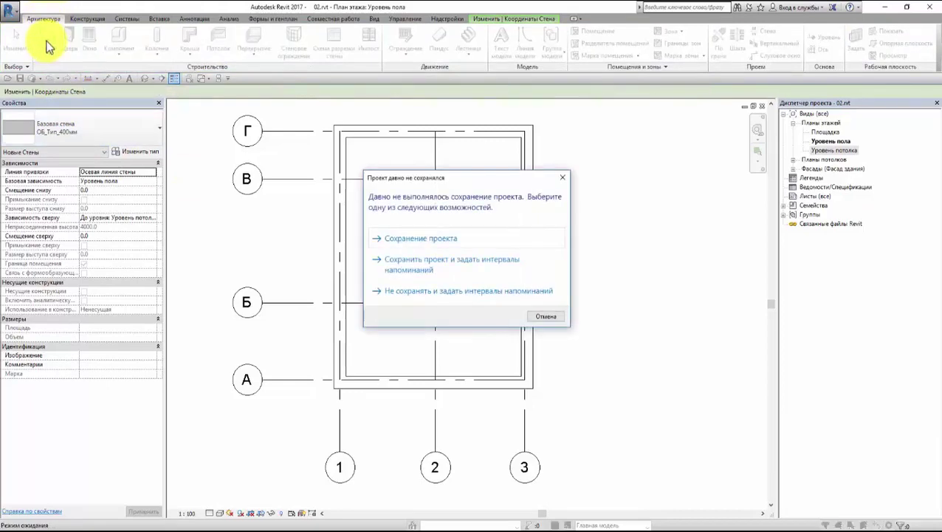
left_click(563, 179)
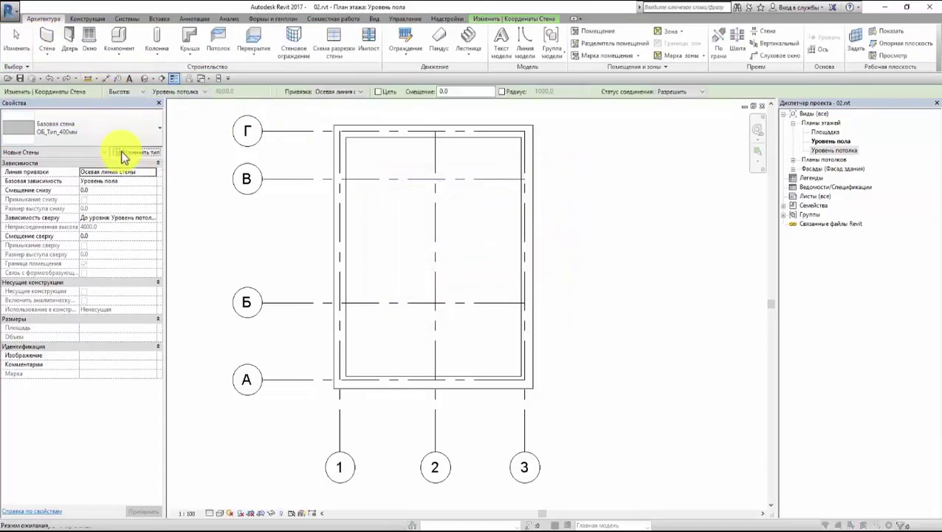
left_click(124, 155)
left_click(377, 147)
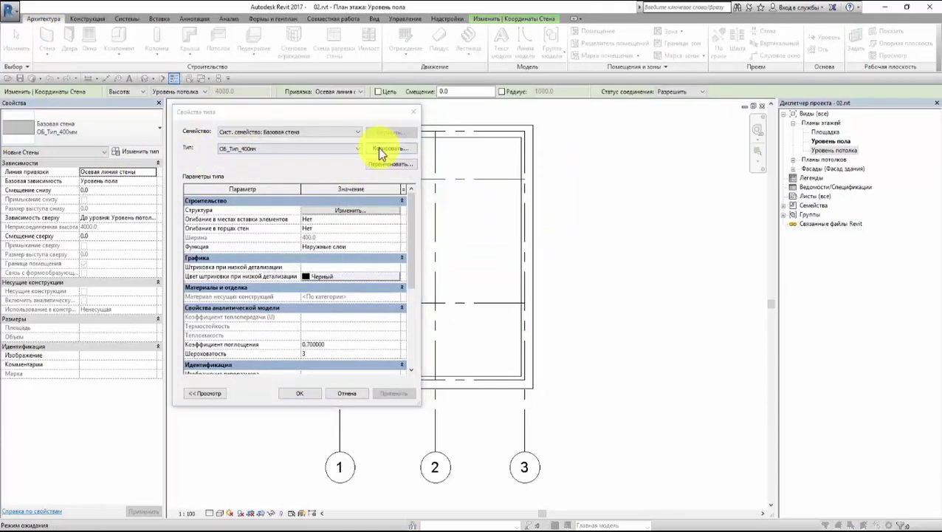
left_click(273, 250)
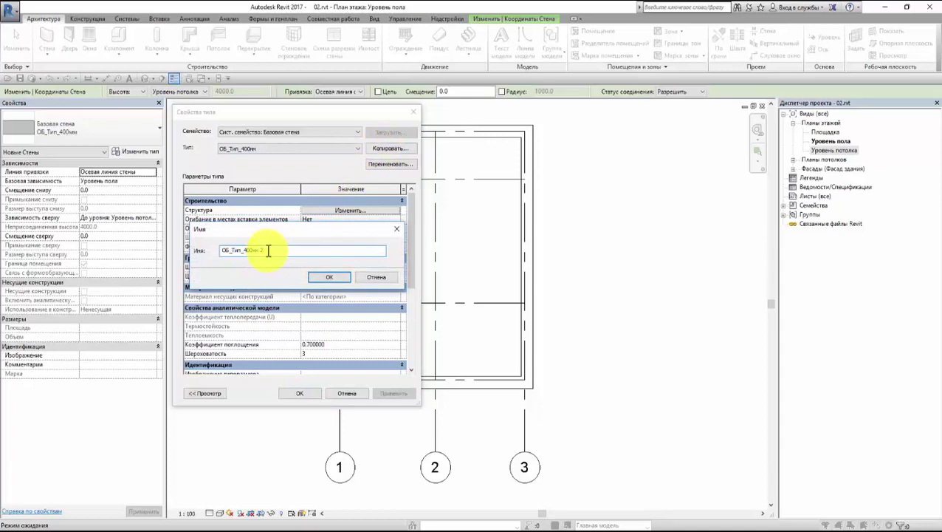
left_click_drag(263, 250, 247, 250)
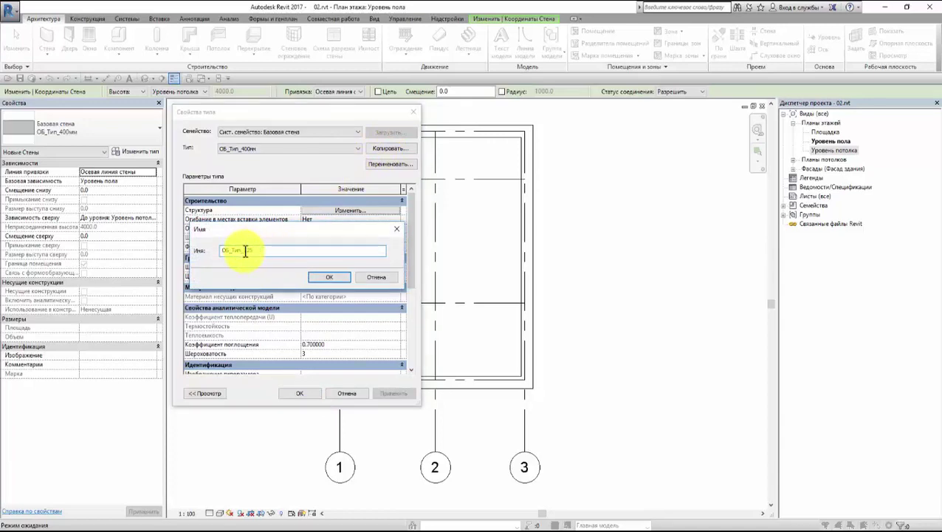
type("125мм")
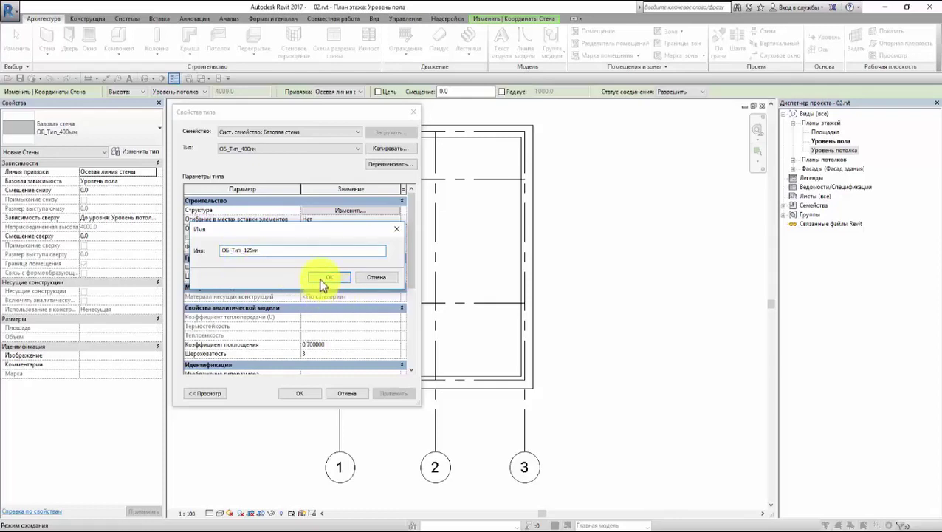
left_click(325, 277)
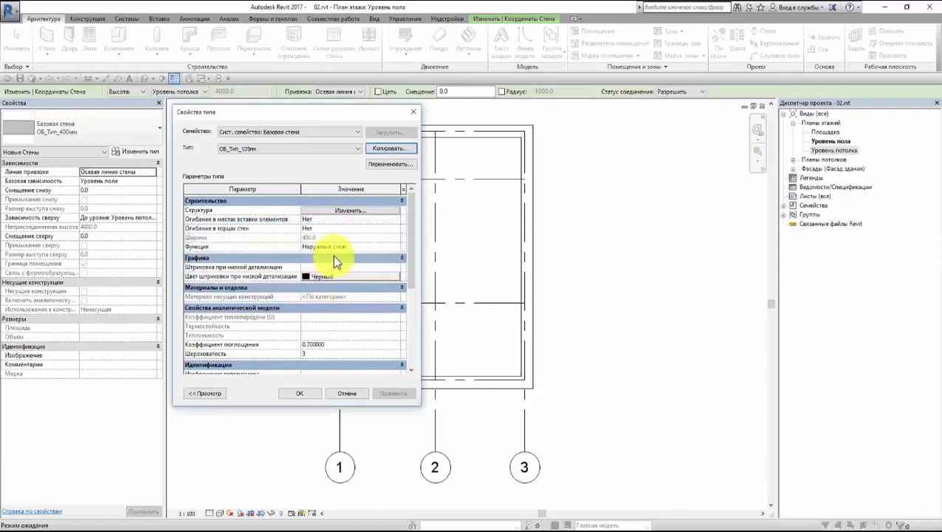
- Set the new type's structural layer thickness to 125 mm and apply it
left_click(332, 211)
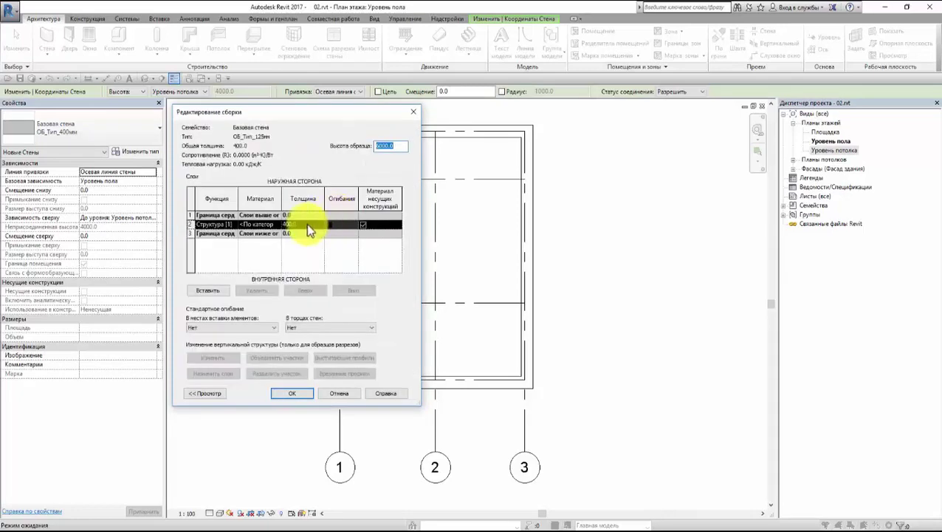
left_click(306, 225)
type("125")
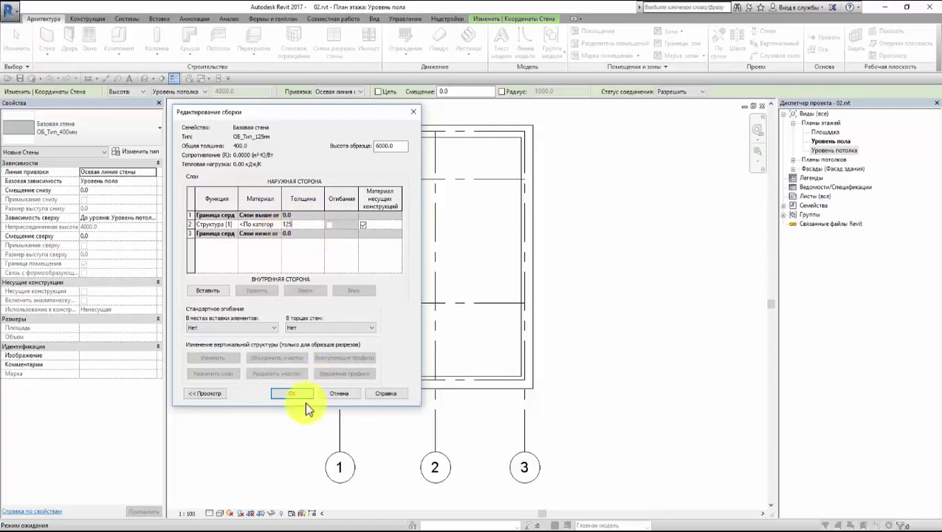
left_click(295, 394)
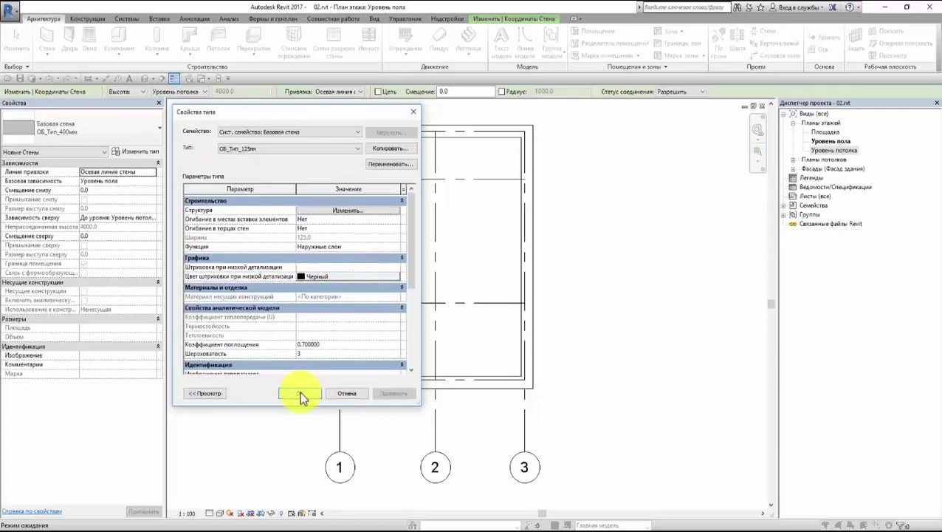
left_click(300, 393)
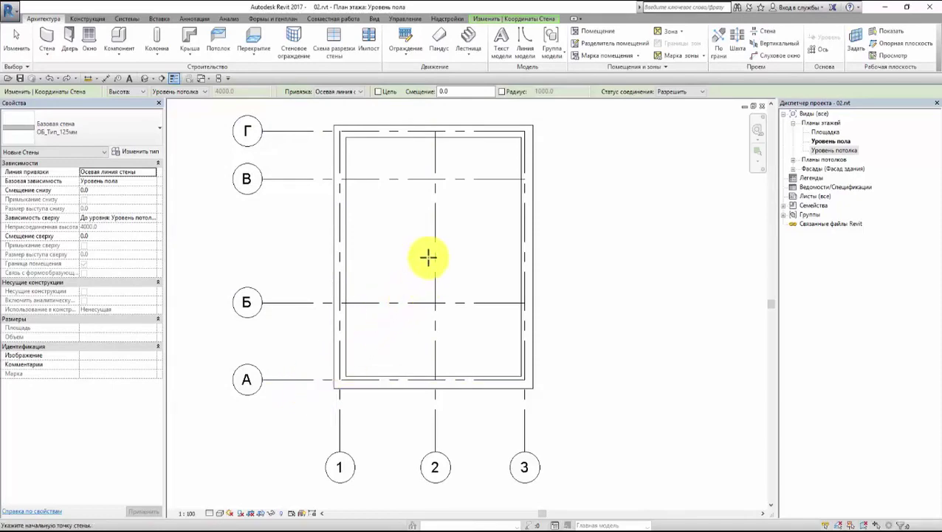
- Draw a partition from В/2 to Б/2, then two 900 mm walls along grid Б
left_click(435, 178)
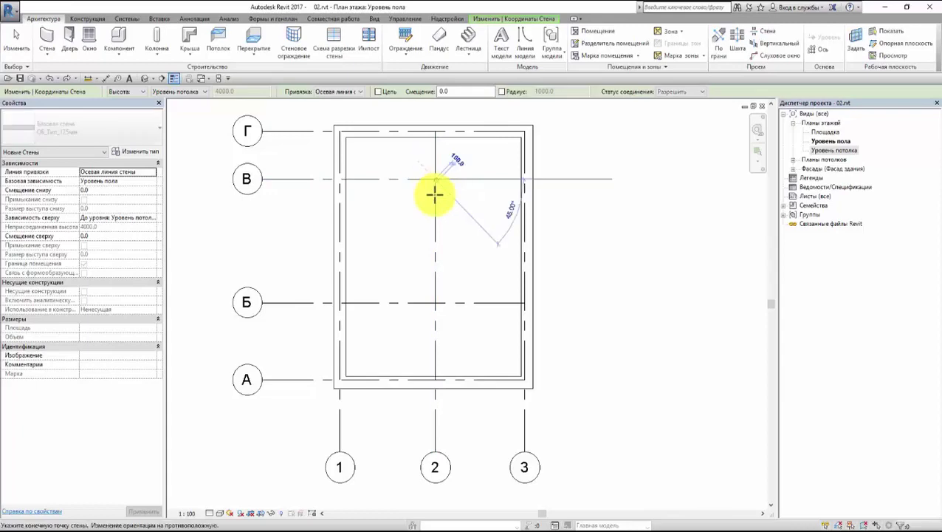
left_click(435, 301)
scroll(436, 307, "up", 2)
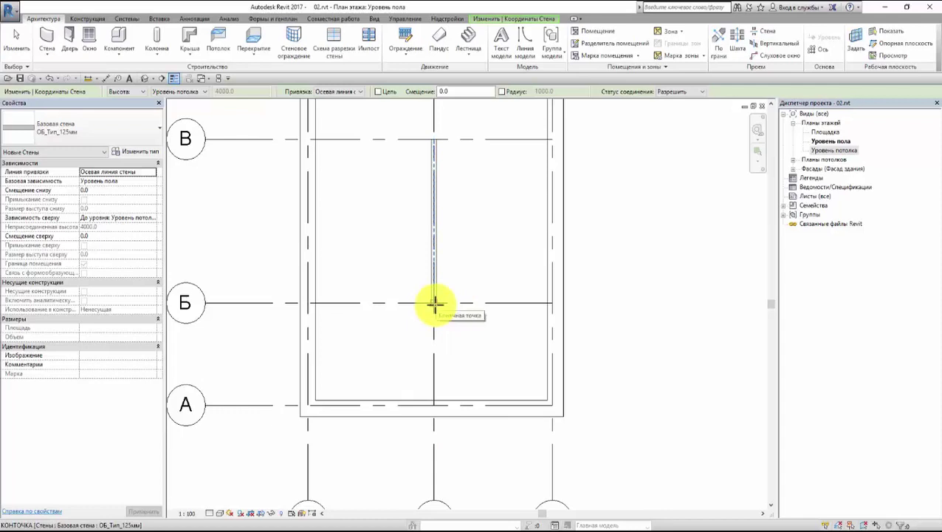
left_click(435, 303)
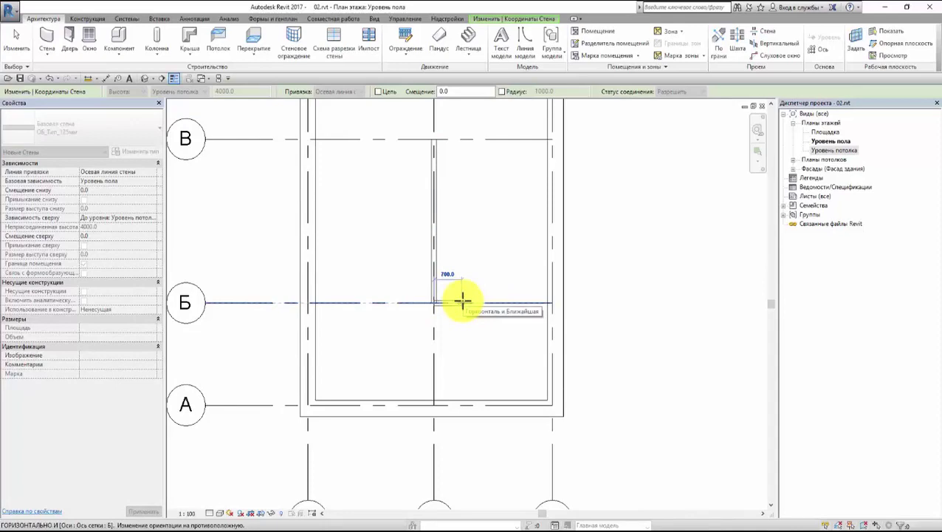
type("900")
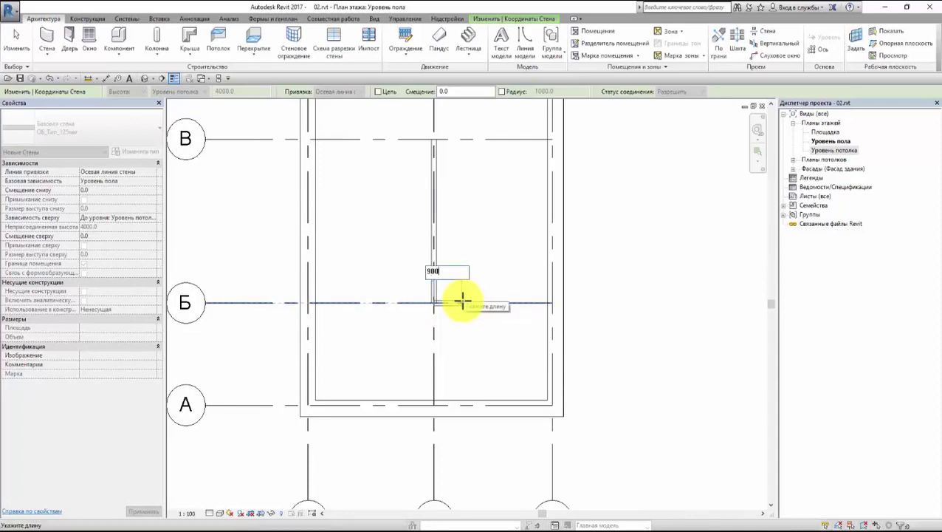
key("Return")
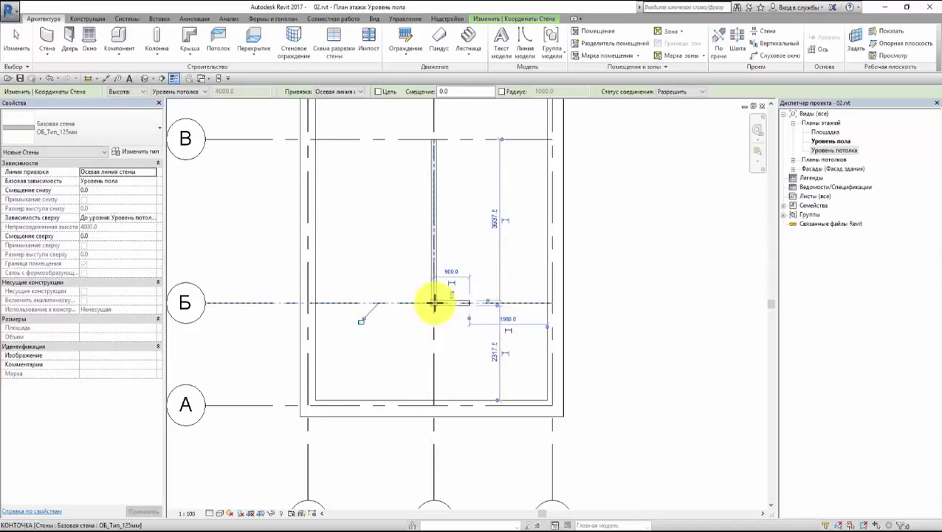
left_click(435, 302)
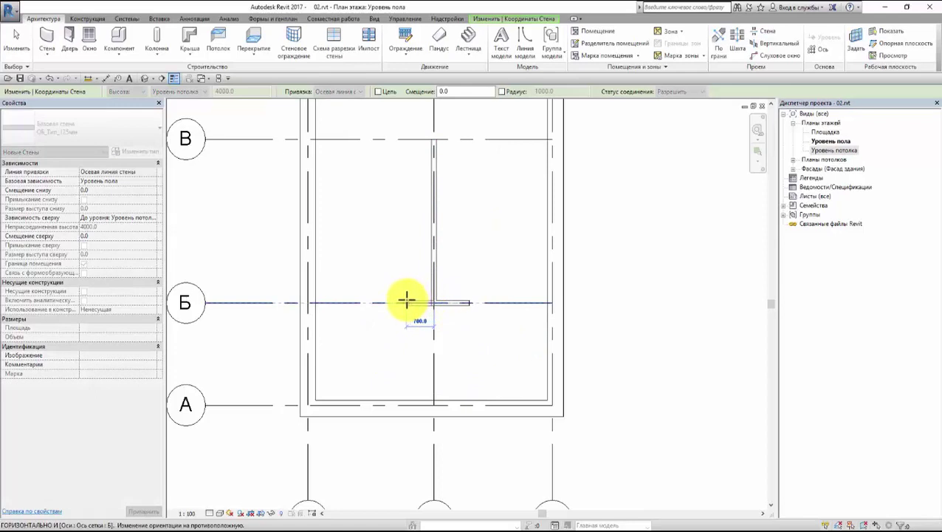
type("90")
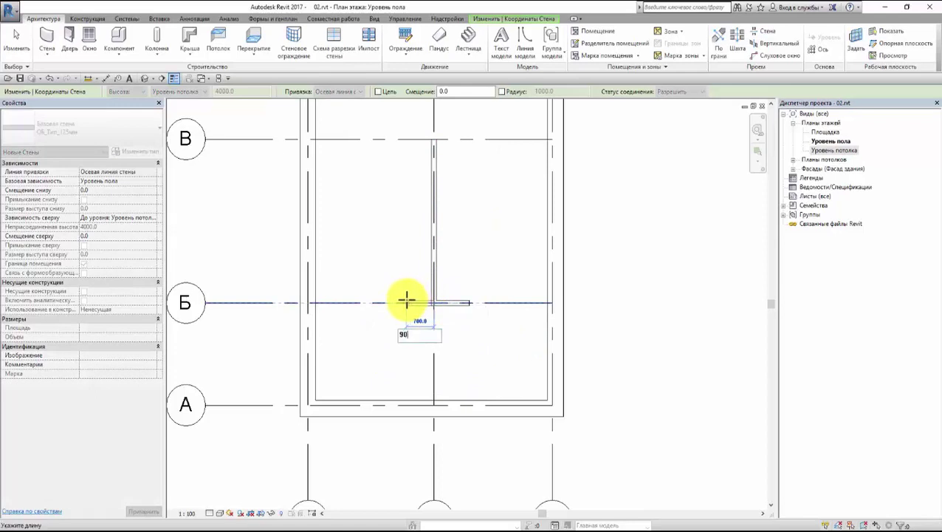
type("0")
key("Return")
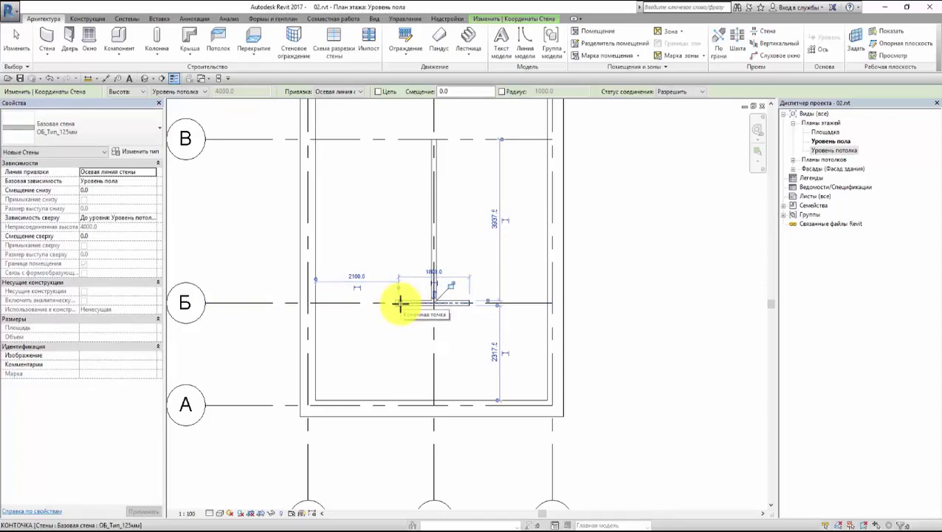
- Draw two vertical 125 mm partitions from the Б walls down to the bottom exterior wall
left_click(399, 303)
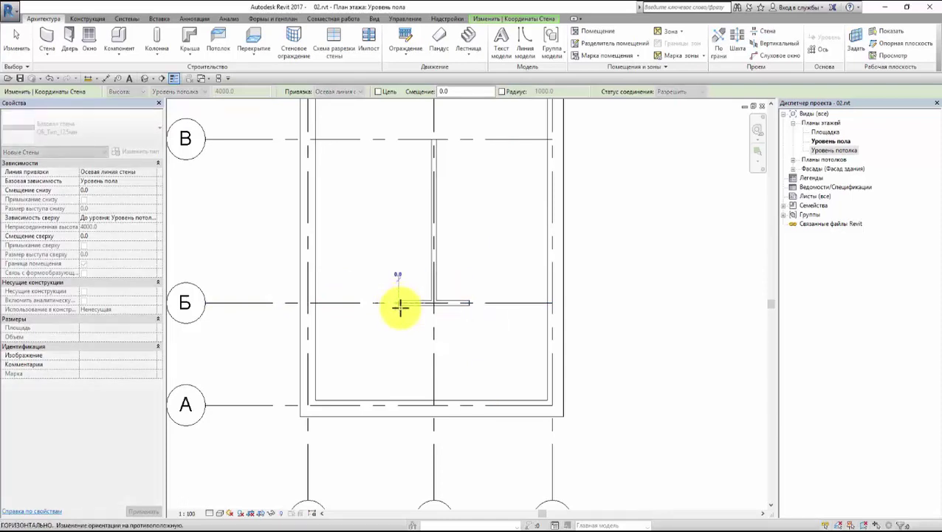
left_click(398, 401)
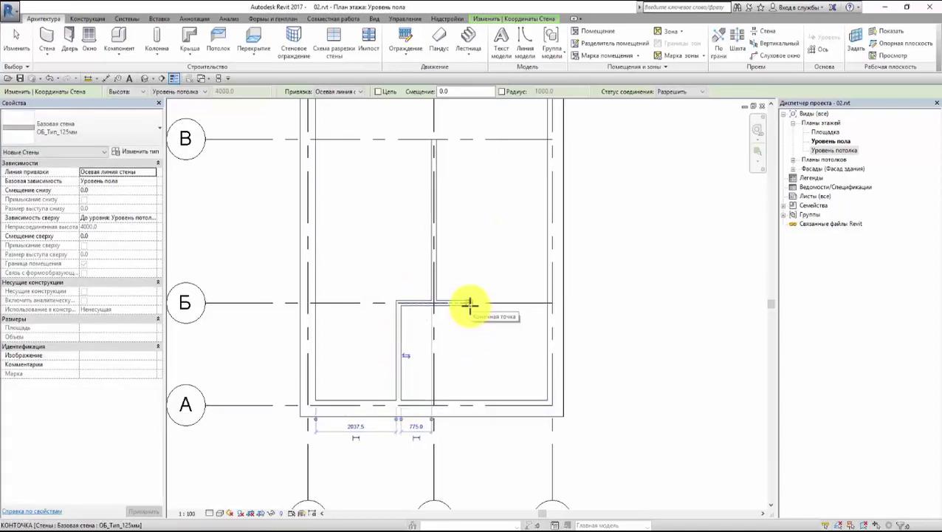
left_click(470, 303)
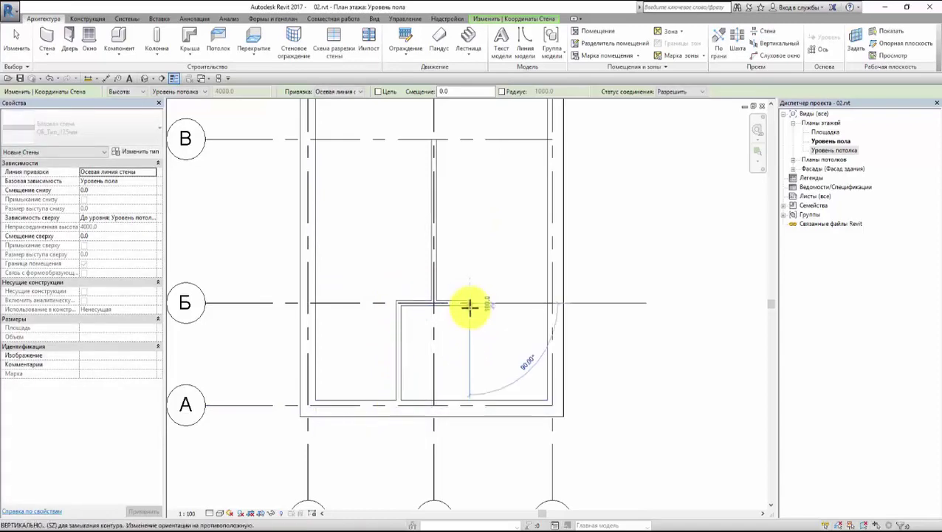
left_click(469, 398)
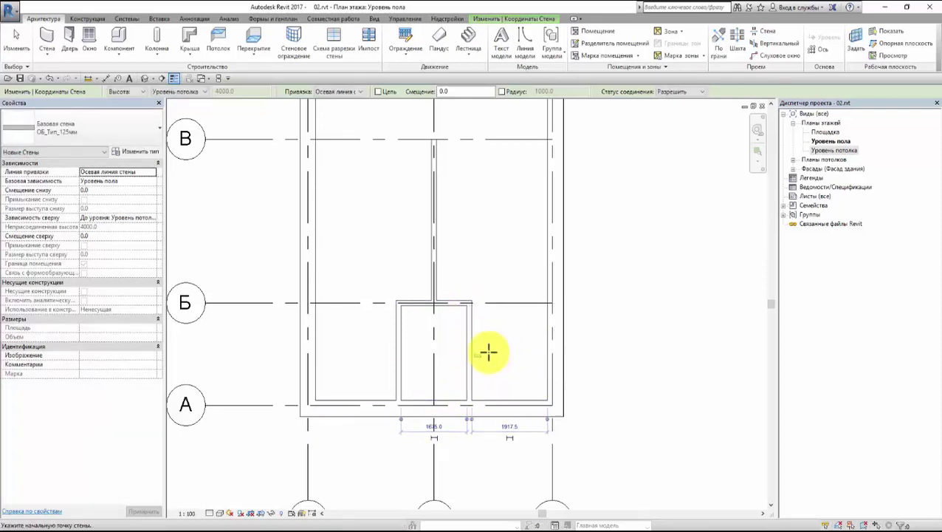
left_click(57, 38)
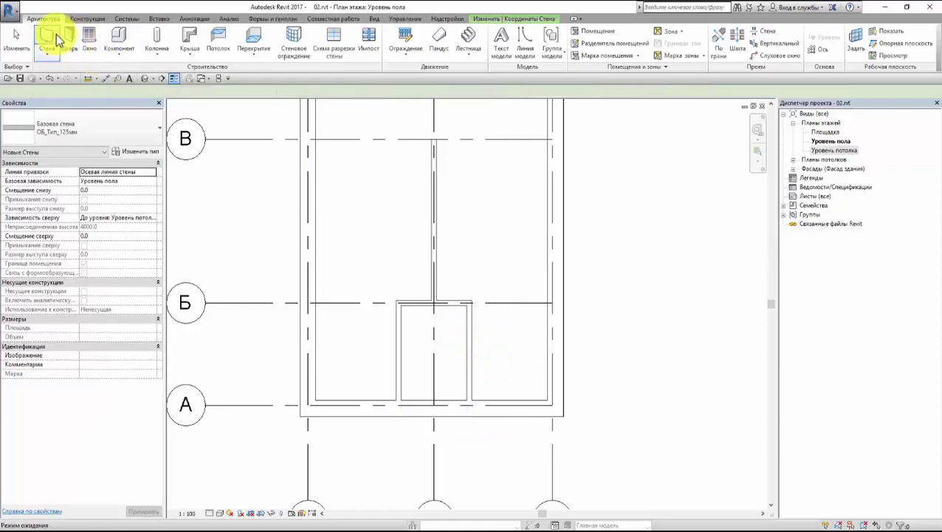
- Choose the ОБ_Тип_400мм wall type with the Exterior finish face location line
left_click(104, 141)
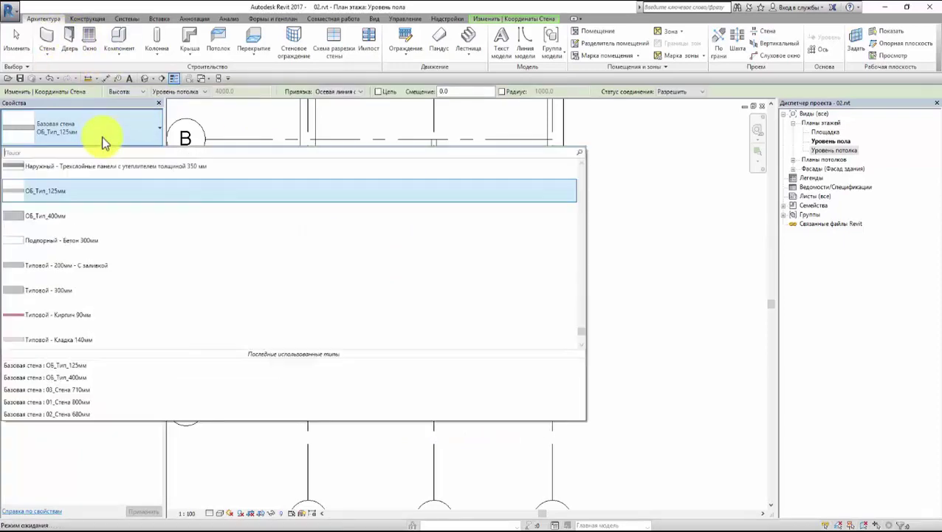
left_click(94, 214)
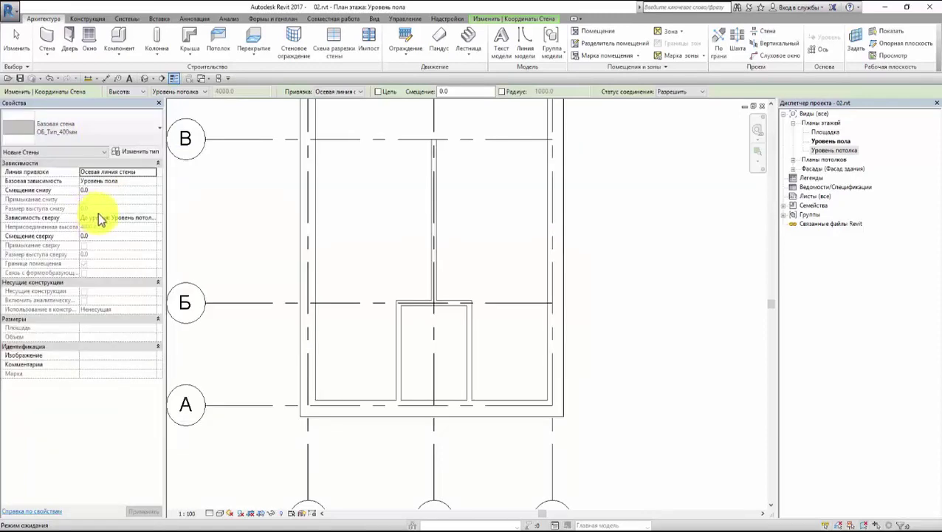
left_click(345, 94)
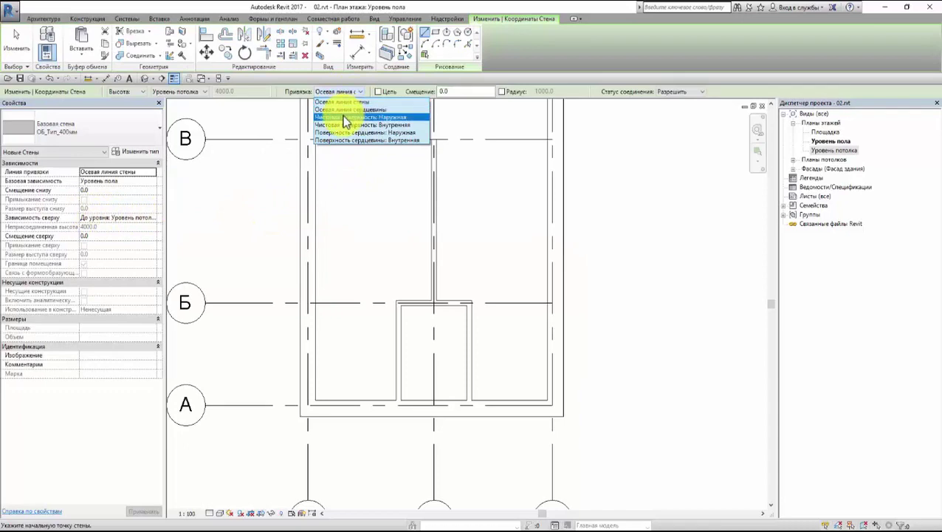
left_click(343, 117)
scroll(539, 314, "up", 2)
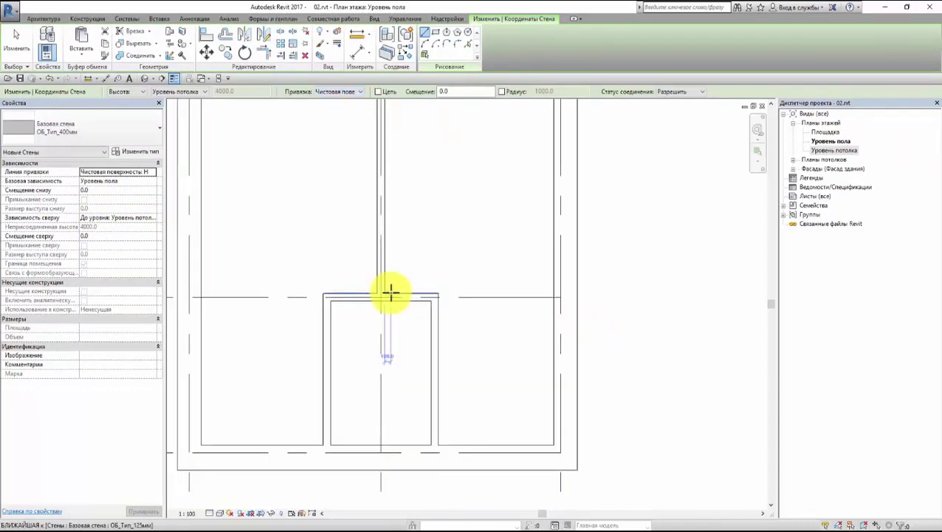
- Draw the wall along grid Б from the small room's corner to the right exterior wall
left_click(439, 293)
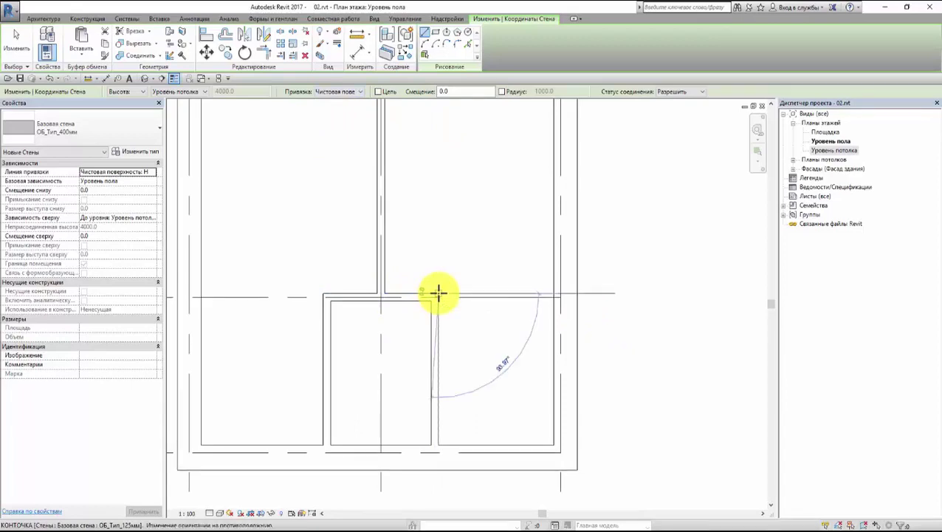
left_click(561, 291)
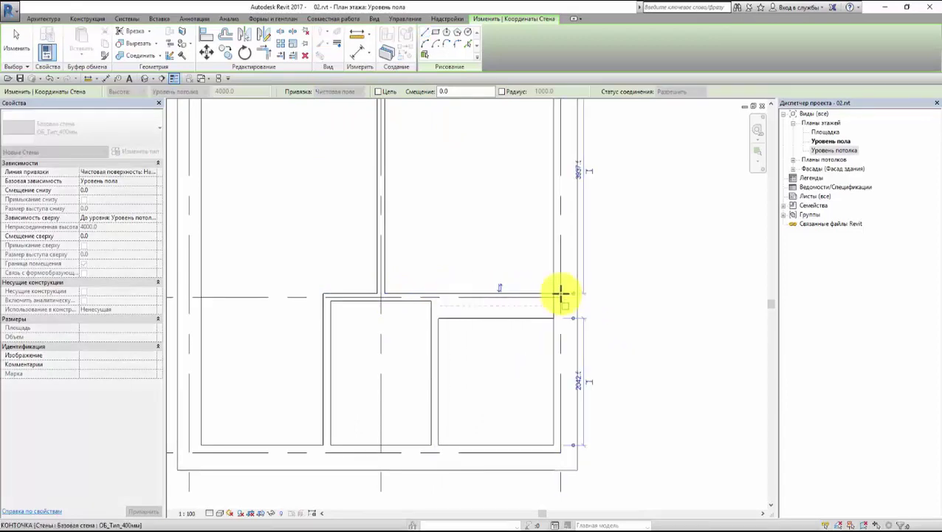
key("Escape")
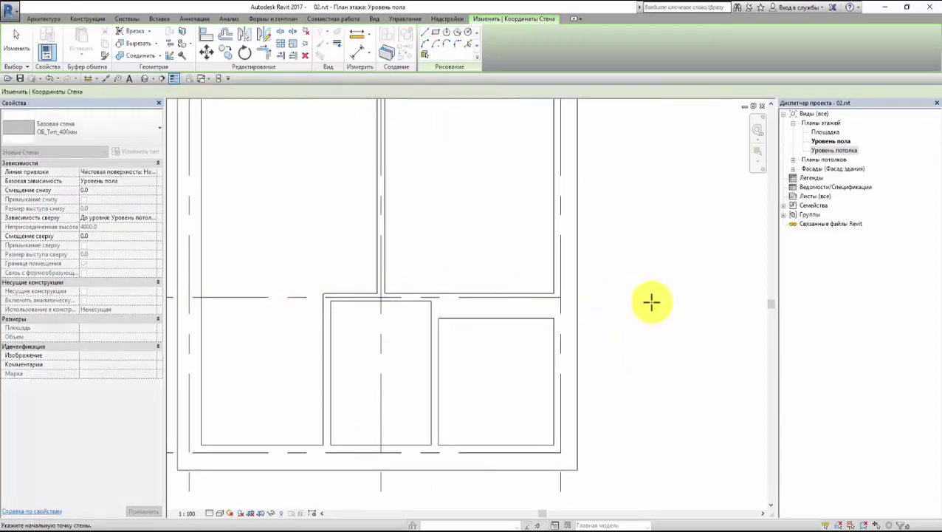
key("Escape")
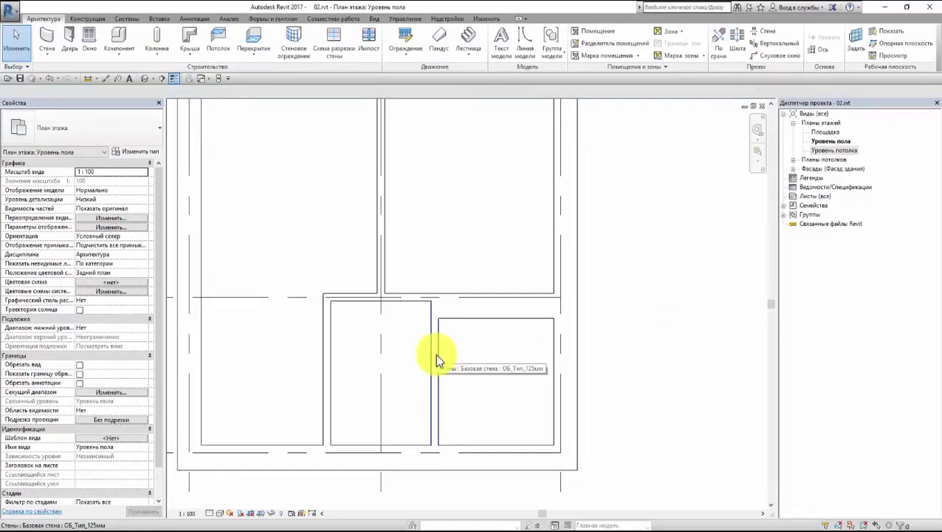
- Move the small room's right partition further right by editing its temporary dimension, then zoom out
left_click(437, 359)
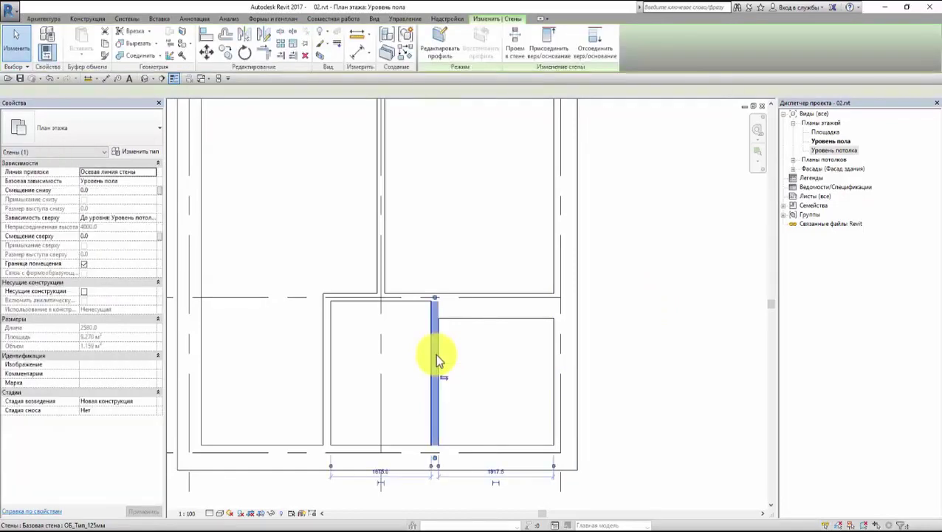
left_click(496, 470)
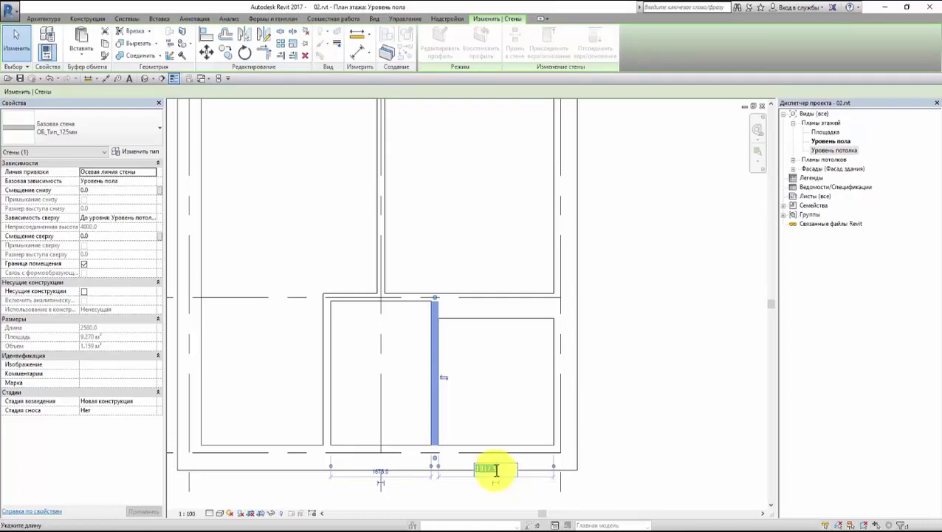
key("Return")
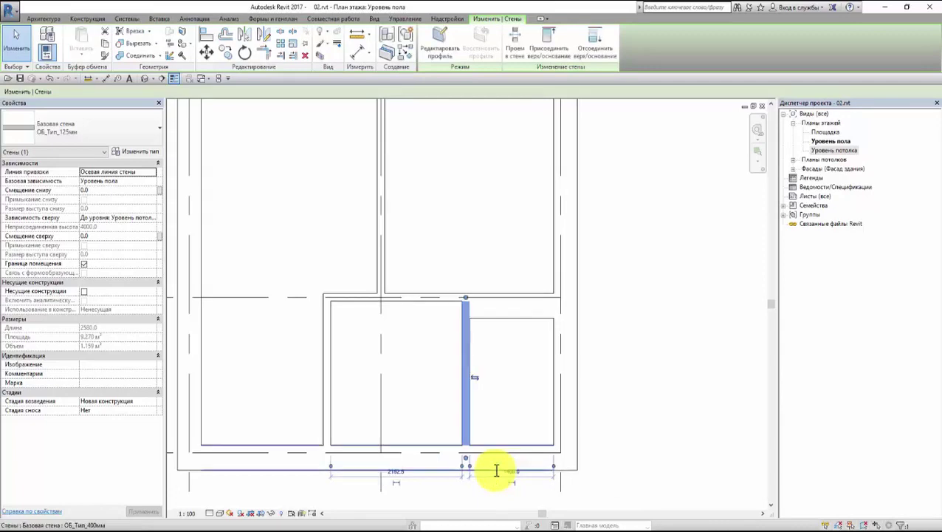
left_click(650, 424)
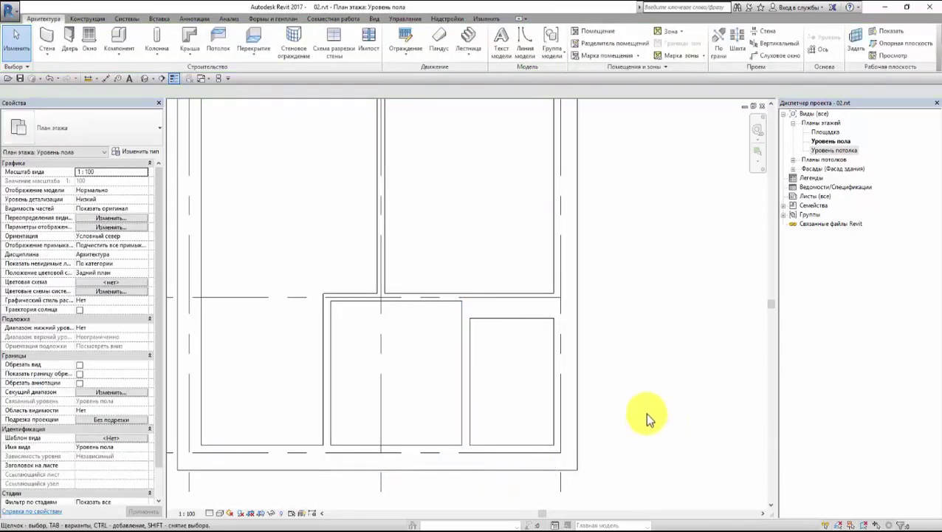
scroll(561, 295, "down", 5)
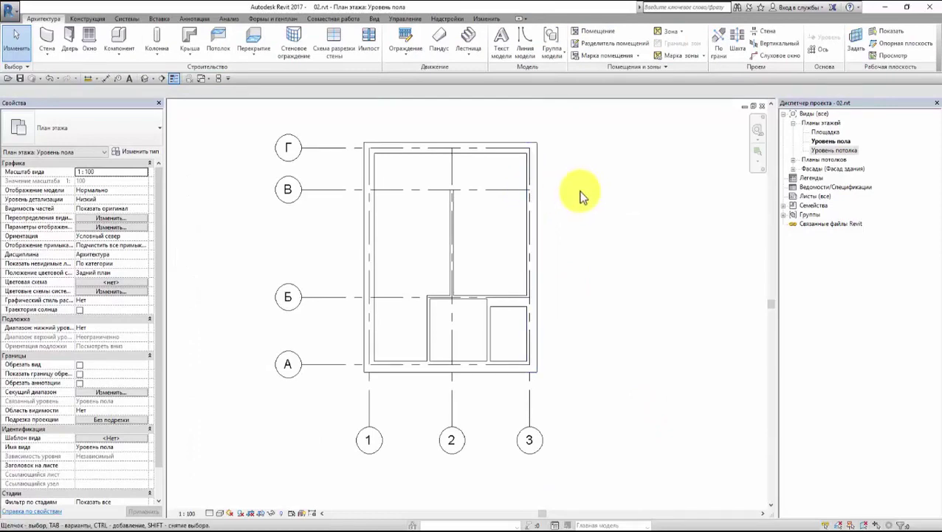
- Draw a centreline-placed 400 mm wall along grid В from axis 1 to axis 3
left_click(46, 37)
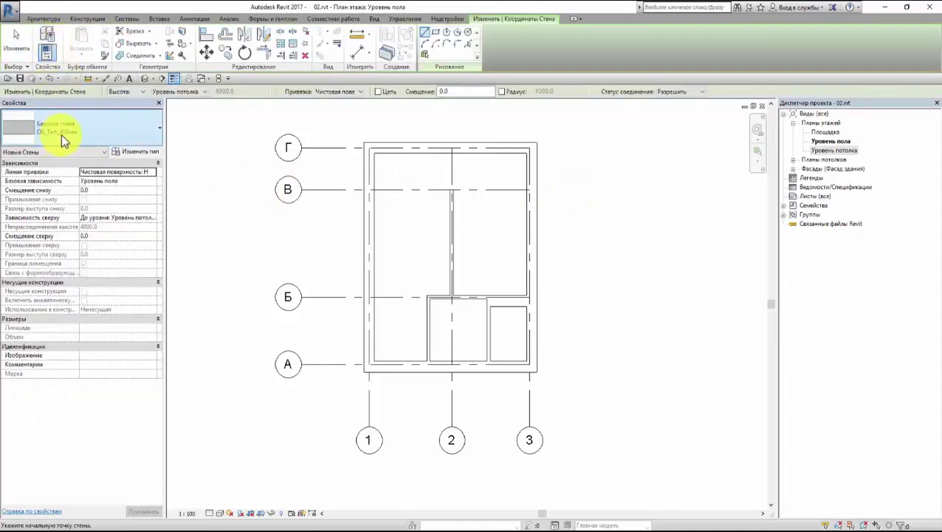
left_click(343, 96)
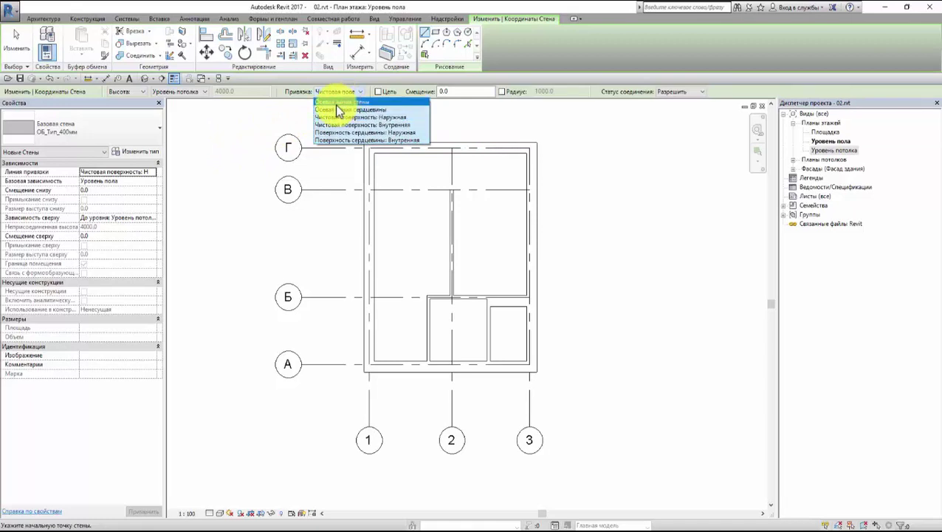
left_click(336, 103)
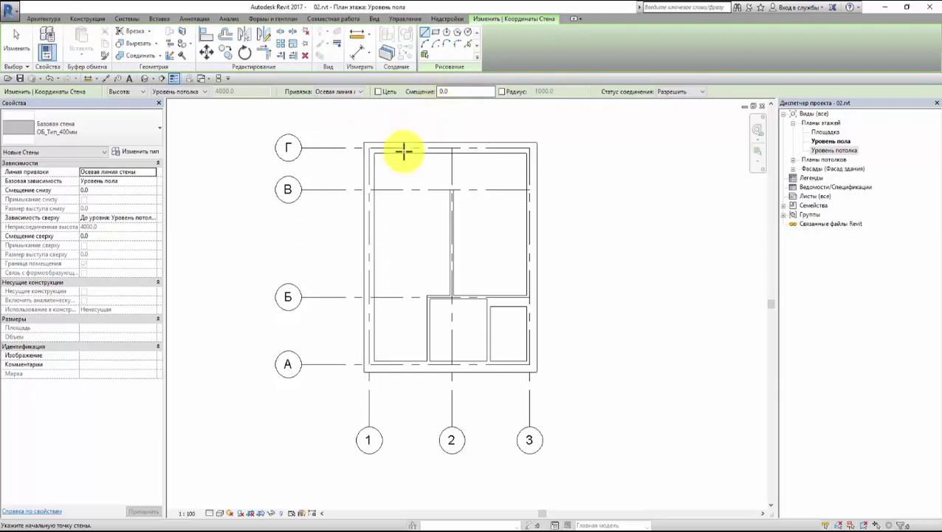
left_click(369, 190)
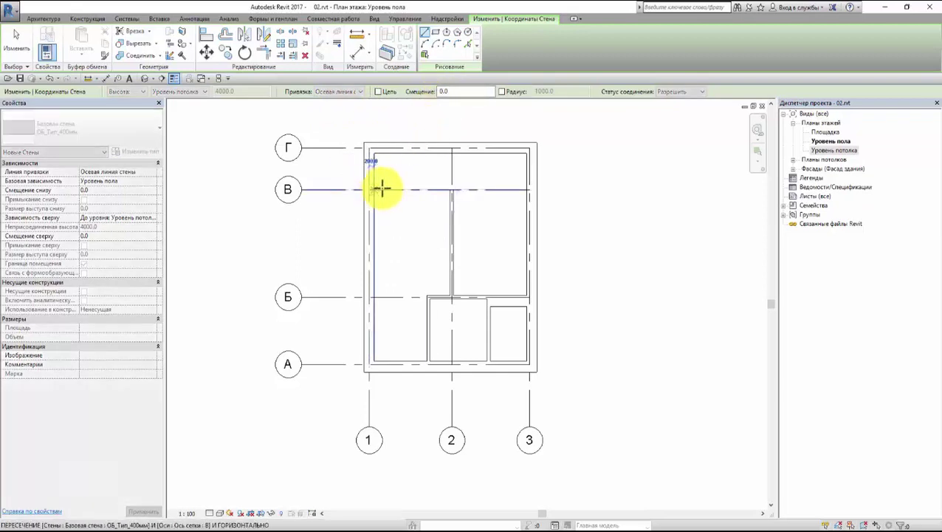
left_click(528, 191)
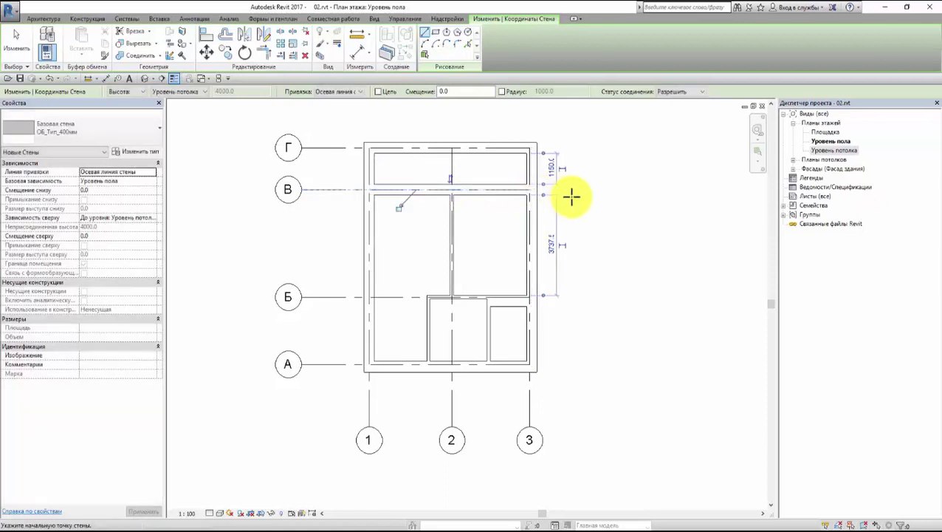